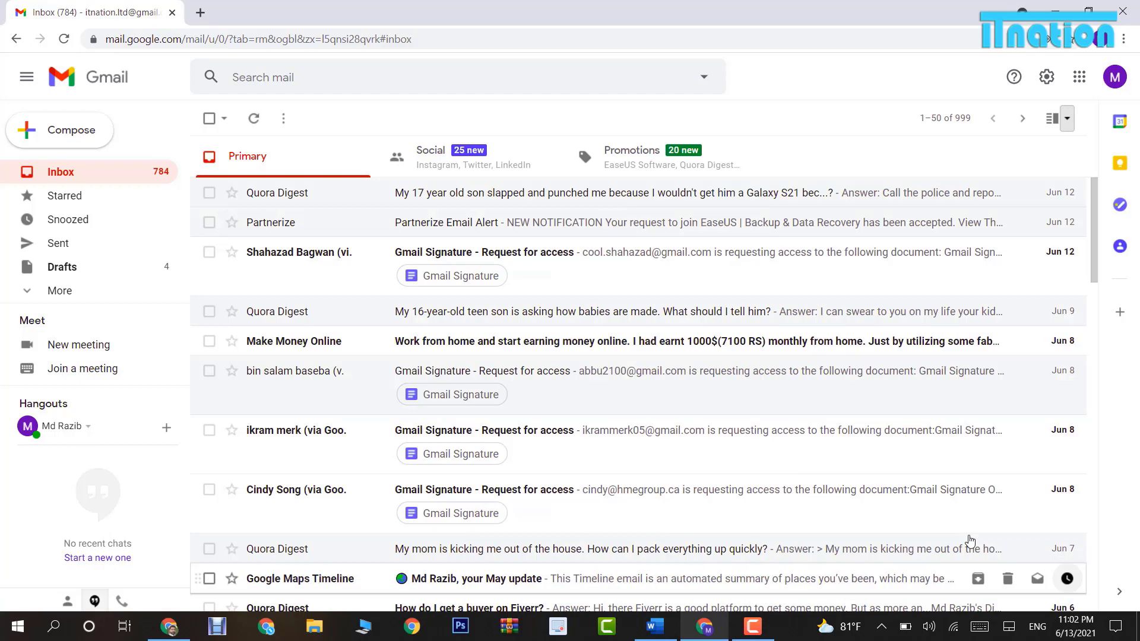
Read the top Quora Digest email, then set the reading pane to Right of inbox and reload Gmail.
{"action": "left_click", "coordinate": [697, 199]}
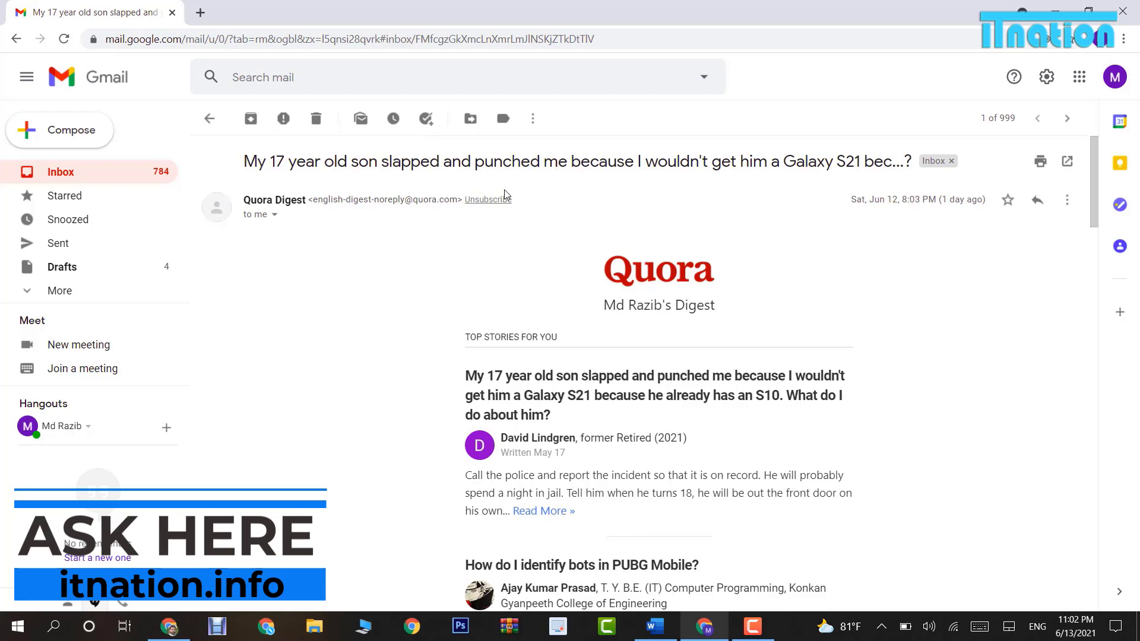
{"action": "left_click", "coordinate": [210, 121]}
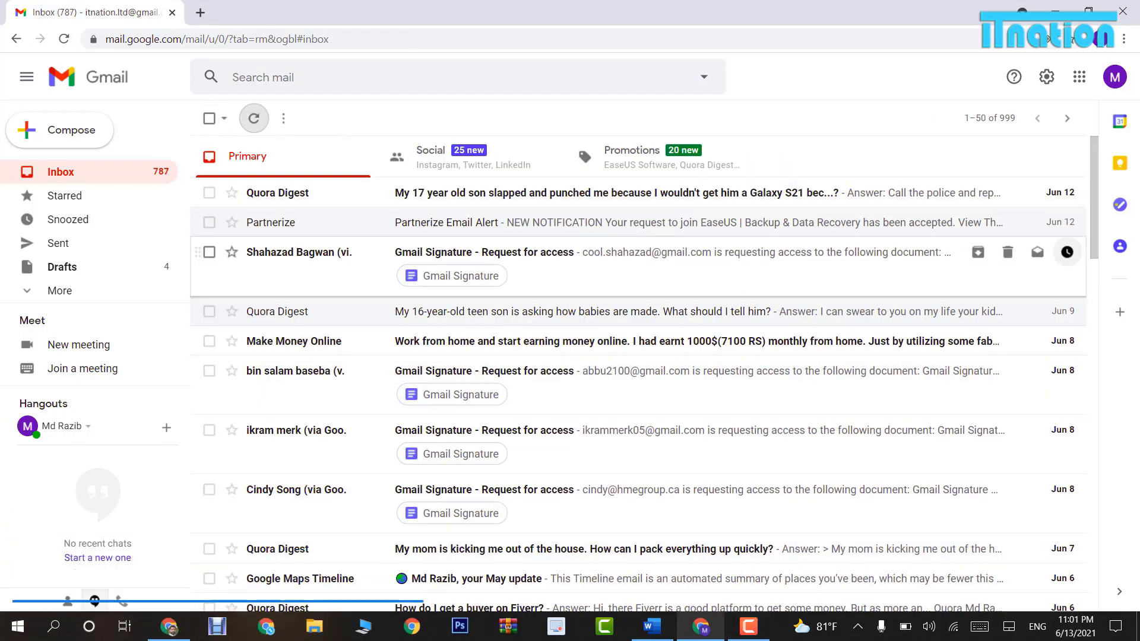
{"action": "left_click", "coordinate": [1048, 77]}
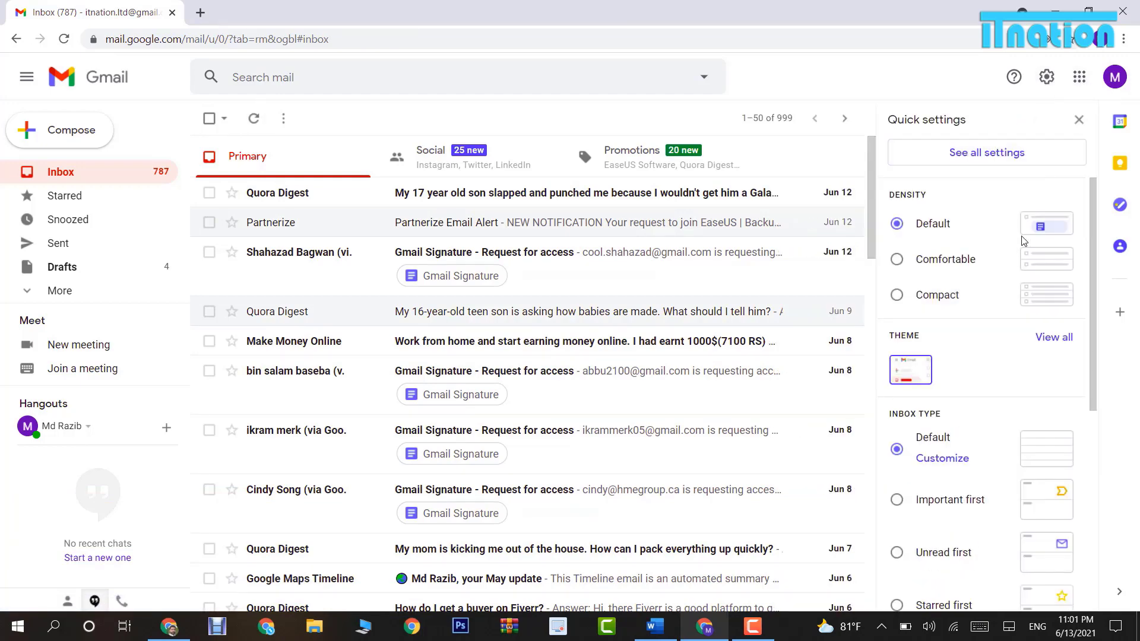
{"action": "scroll", "coordinate": [1024, 240], "scroll_direction": "down", "scroll_amount": 3}
{"action": "scroll", "coordinate": [1024, 241], "scroll_direction": "down", "scroll_amount": 3}
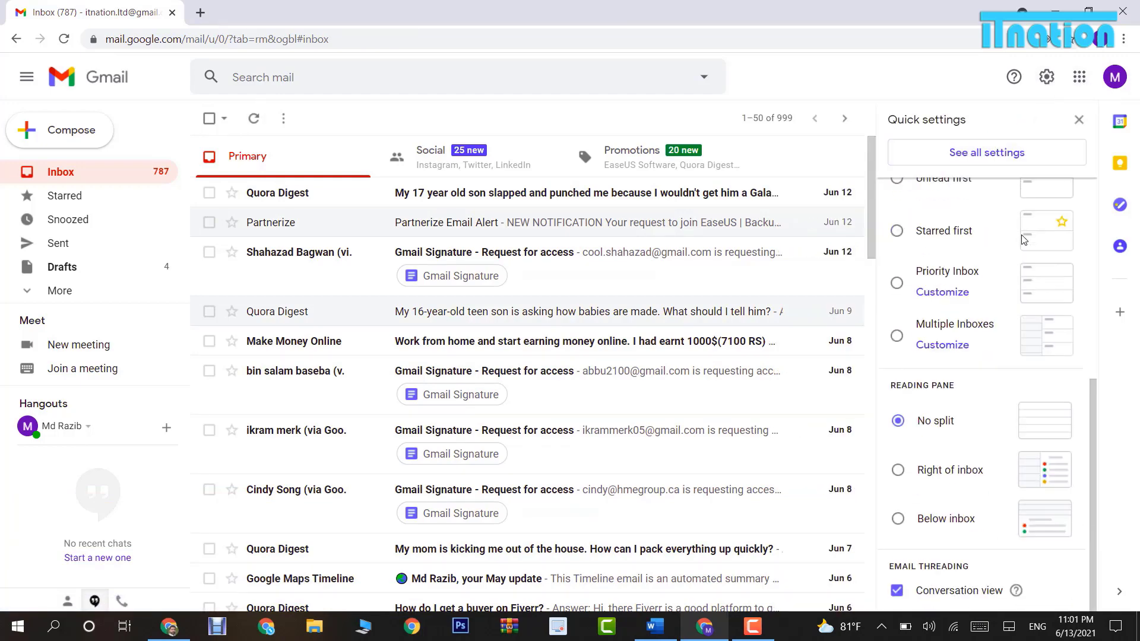
{"action": "left_click", "coordinate": [898, 470]}
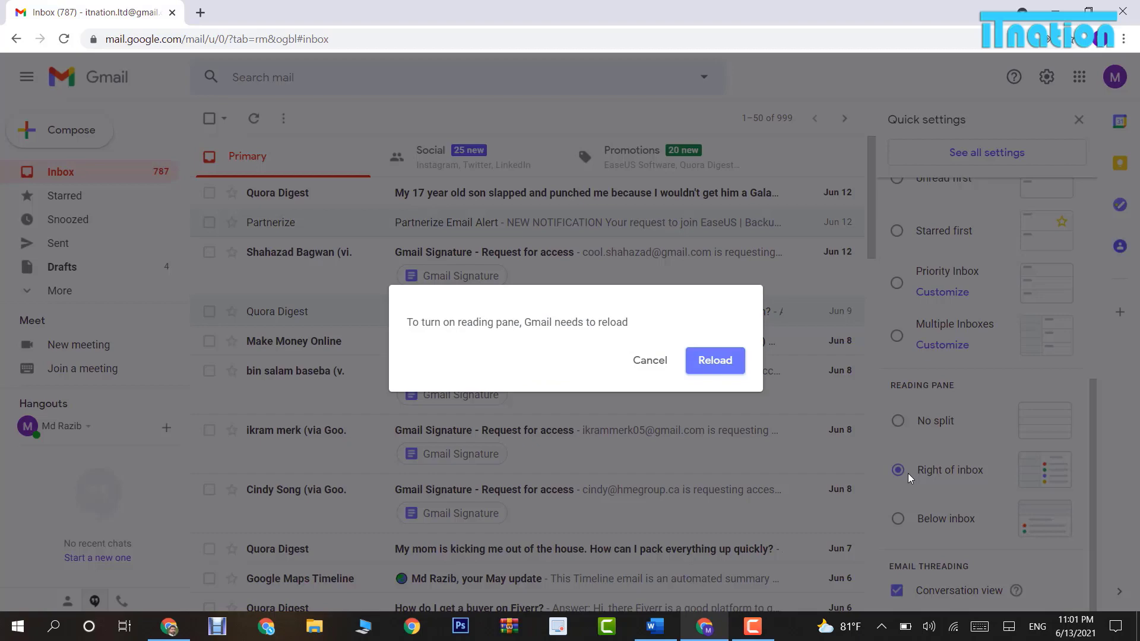
{"action": "left_click", "coordinate": [718, 362]}
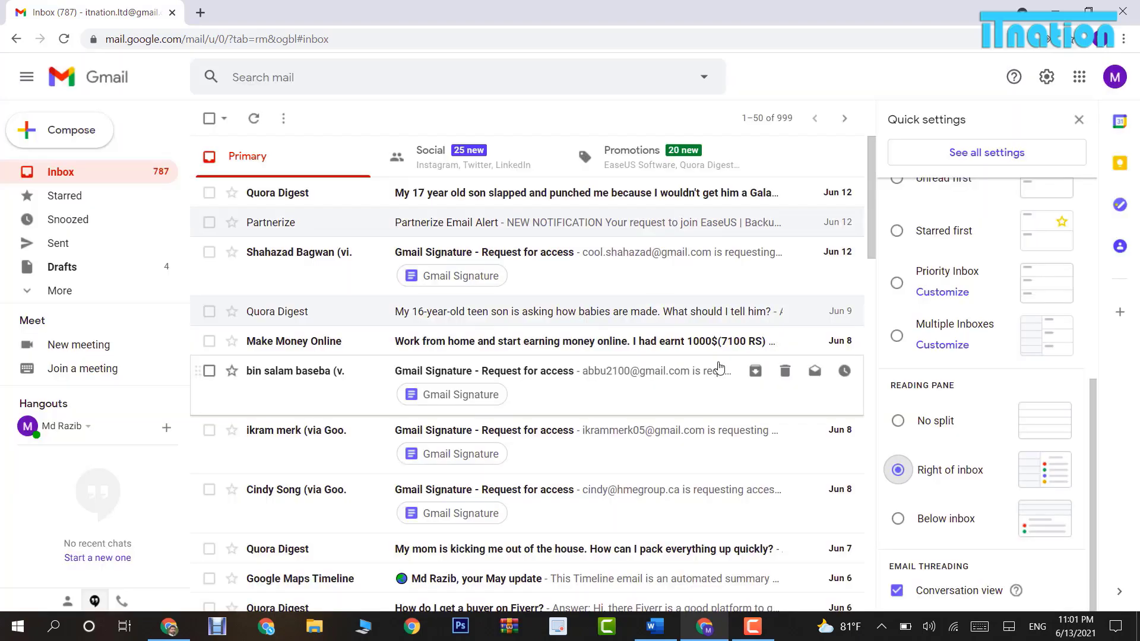
Preview the top and Jun 9 Quora Digest emails in the side reading pane.
{"action": "left_click", "coordinate": [479, 205]}
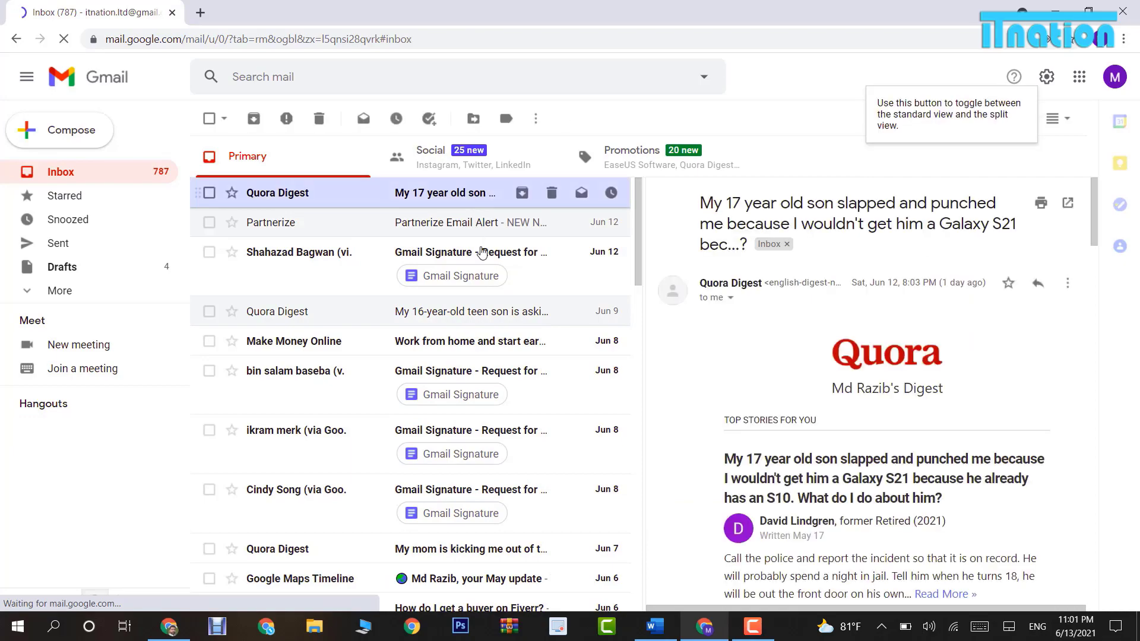
{"action": "scroll", "coordinate": [861, 416], "scroll_direction": "down", "scroll_amount": 10}
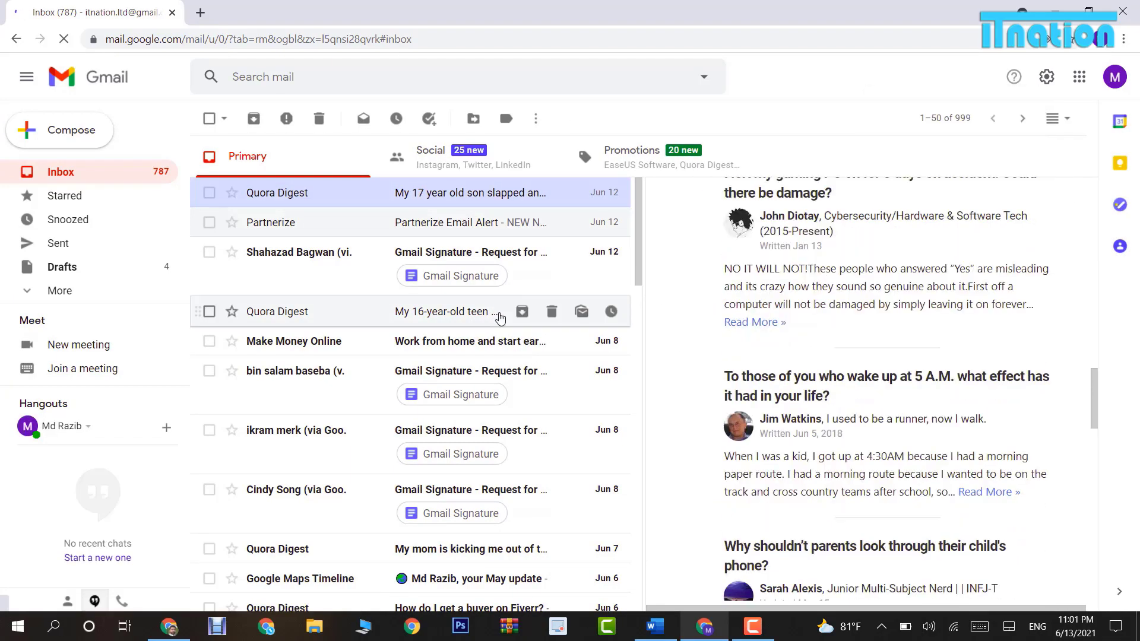
{"action": "left_click", "coordinate": [500, 315]}
{"action": "scroll", "coordinate": [753, 311], "scroll_direction": "down", "scroll_amount": 12}
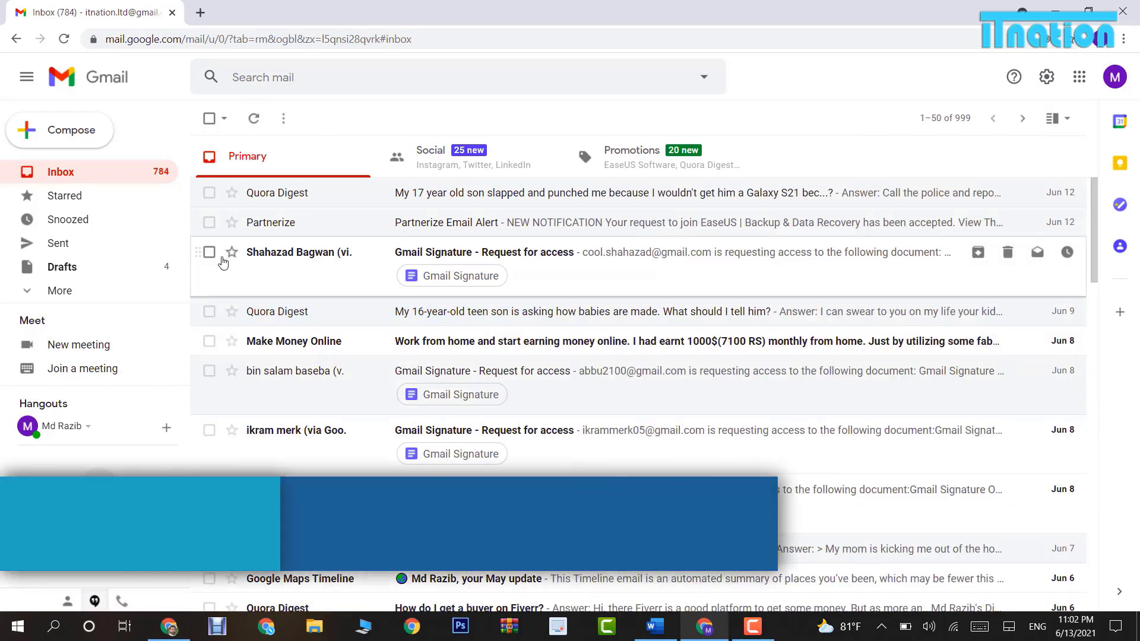
Star, then unstar, the Gmail Signature request and Jun 9 Quora Digest emails.
{"action": "left_click", "coordinate": [232, 253]}
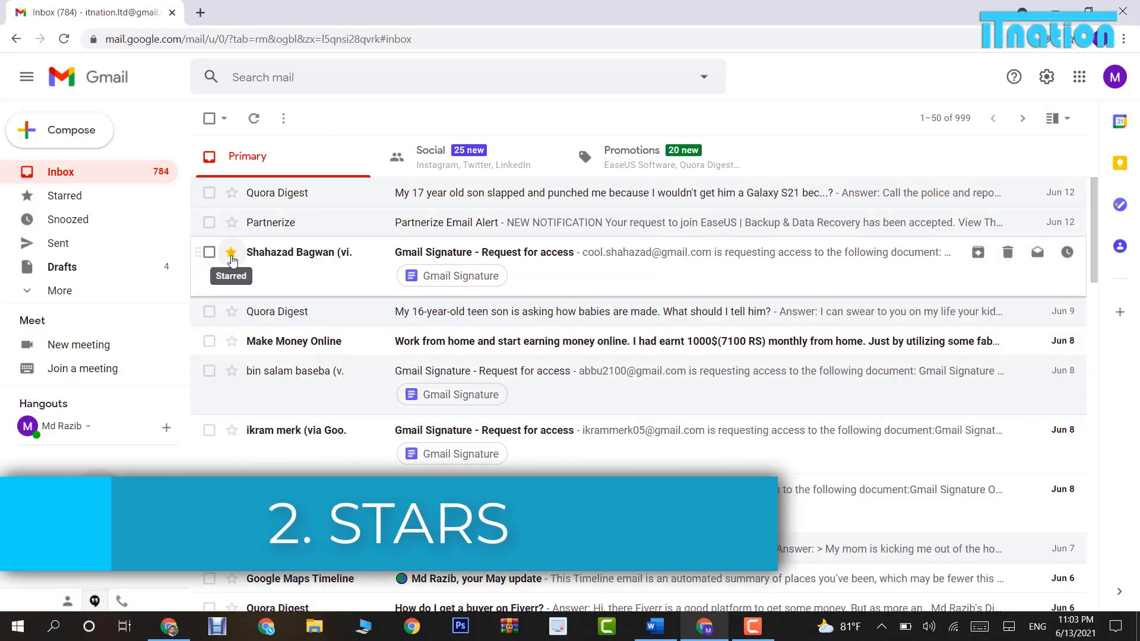
{"action": "left_click", "coordinate": [231, 311]}
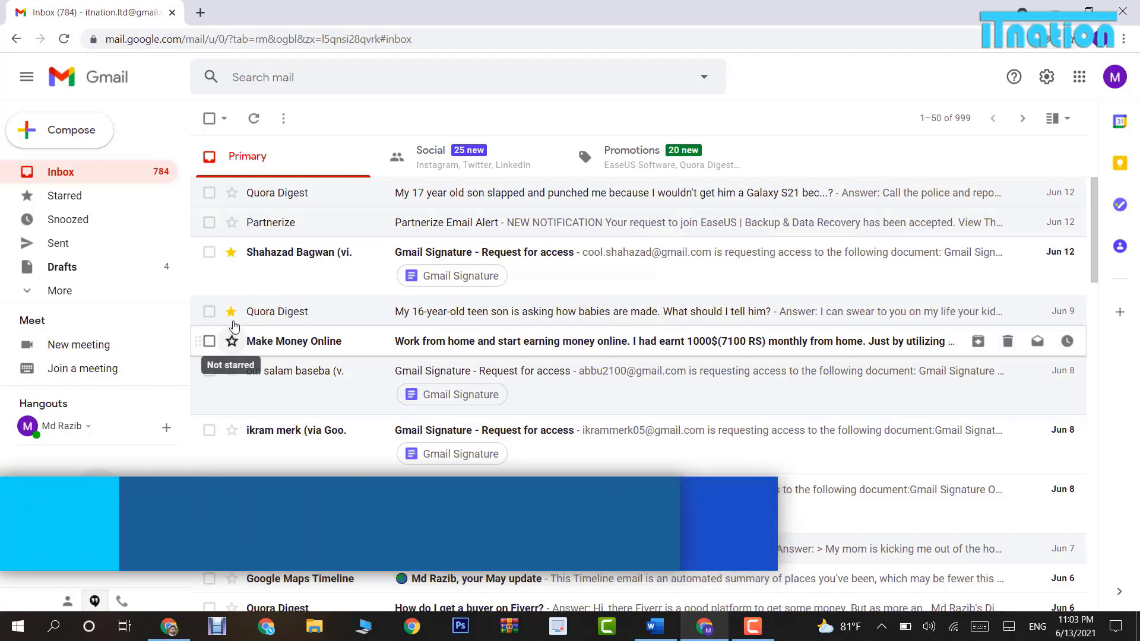
{"action": "left_click", "coordinate": [233, 313]}
{"action": "left_click", "coordinate": [232, 252]}
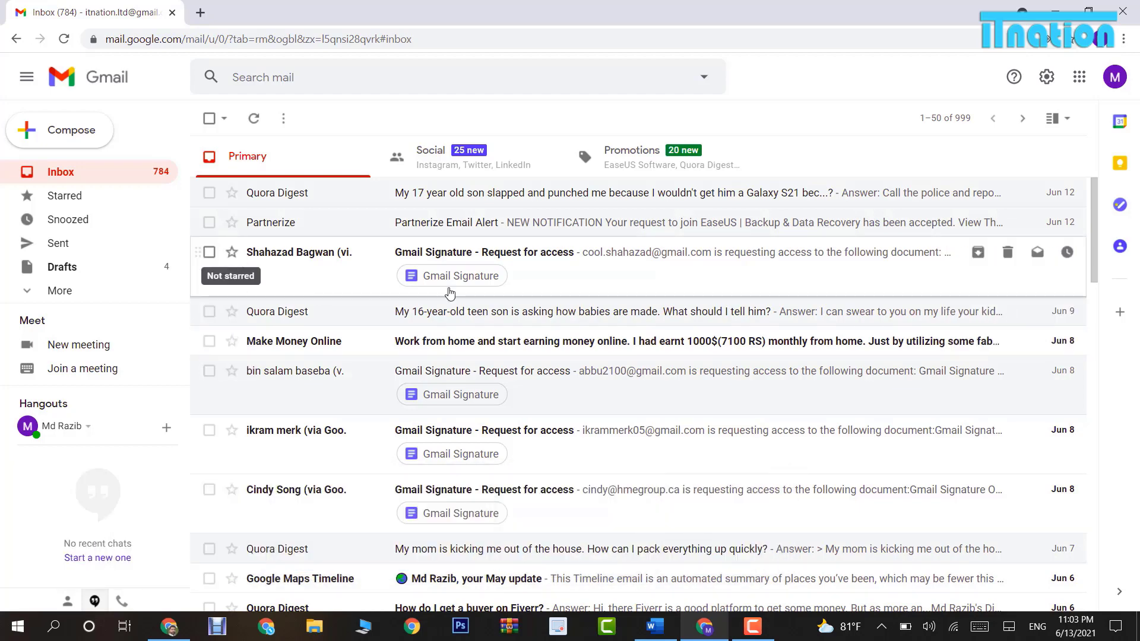
Move the orange star from Not in use to In use in the Stars settings and save.
{"action": "left_click", "coordinate": [1048, 76]}
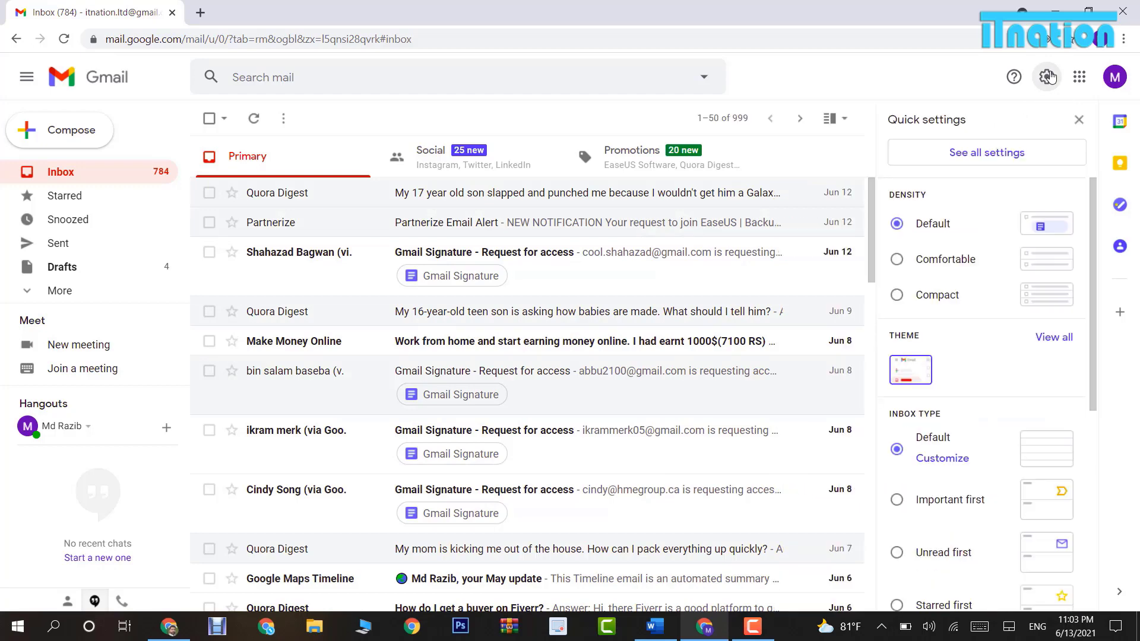
{"action": "left_click", "coordinate": [1002, 160]}
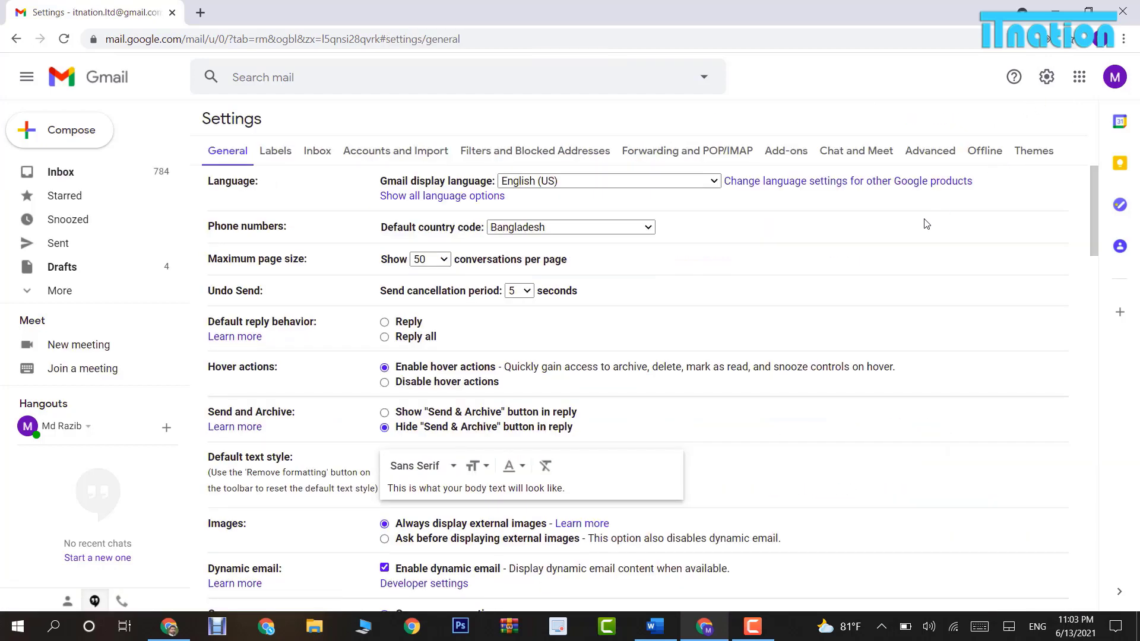
{"action": "scroll", "coordinate": [926, 224], "scroll_direction": "down", "scroll_amount": 4}
{"action": "scroll", "coordinate": [926, 223], "scroll_direction": "down", "scroll_amount": 15}
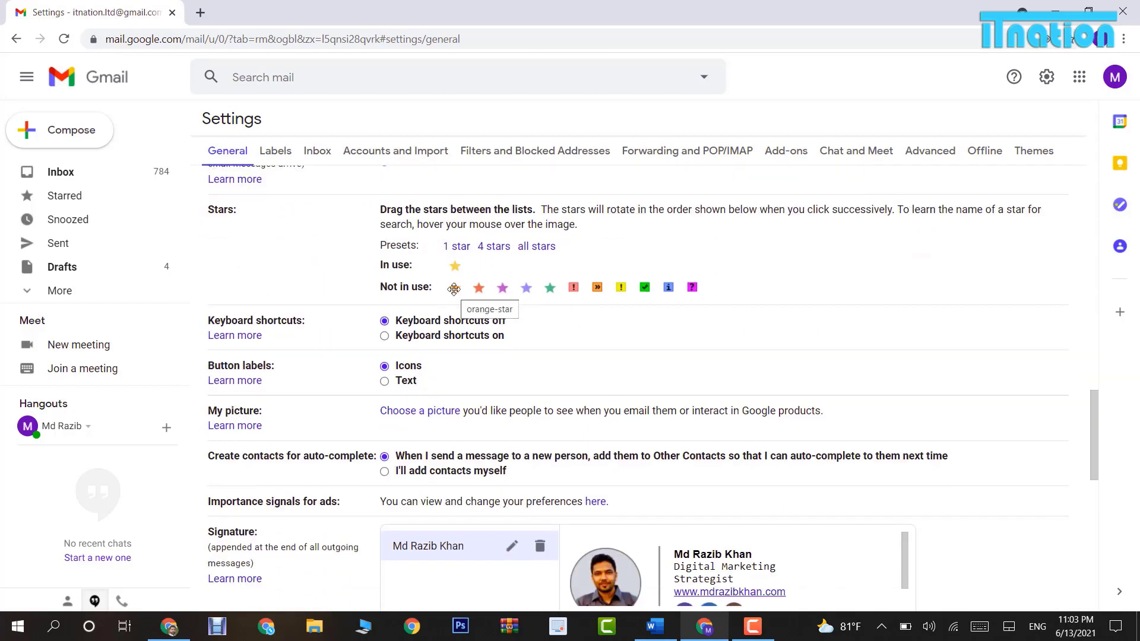
{"action": "left_click_drag", "start_coordinate": [455, 288], "coordinate": [520, 266]}
{"action": "scroll", "coordinate": [615, 270], "scroll_direction": "down", "scroll_amount": 10}
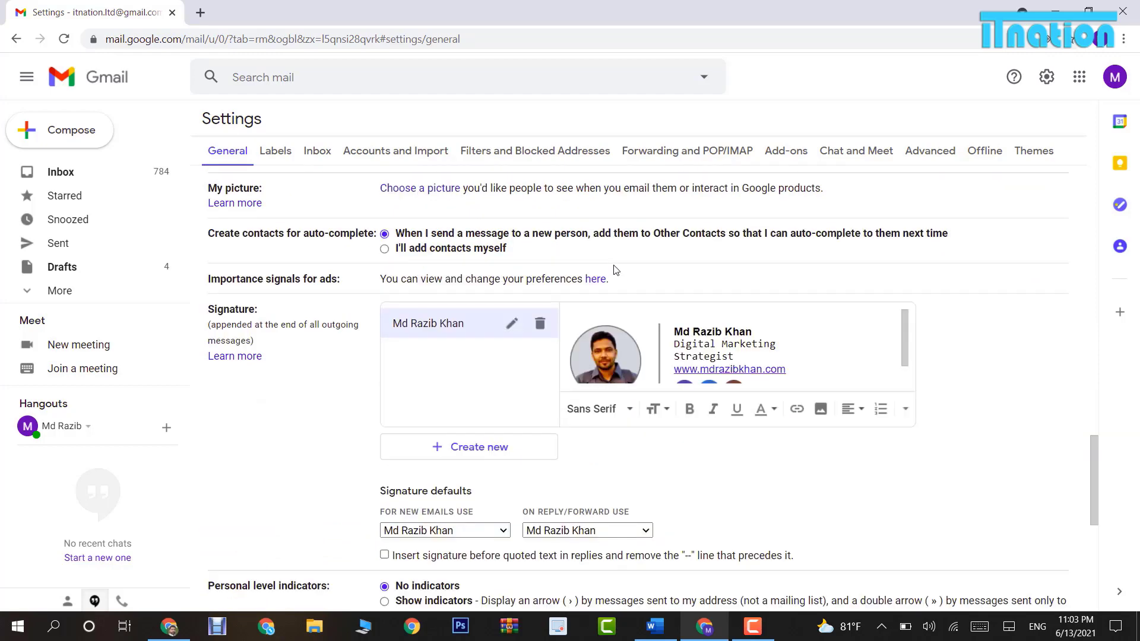
{"action": "left_click", "coordinate": [613, 533]}
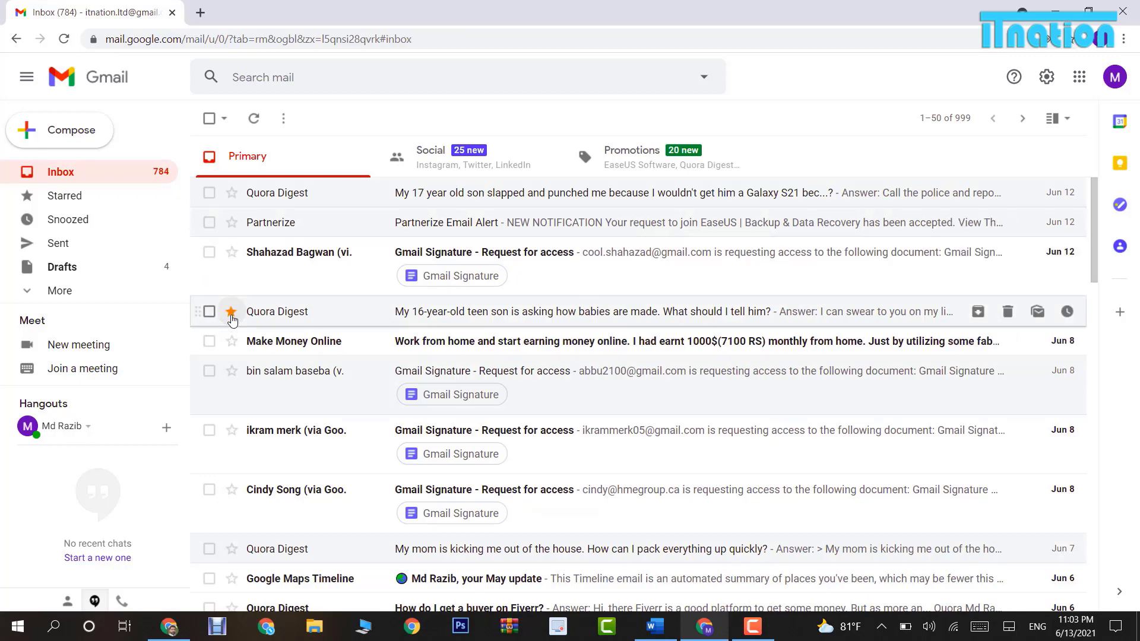
Star the Quora Digest, Make Money Online and Gmail Signature emails, cycling through different star styles.
{"action": "left_click", "coordinate": [230, 311]}
{"action": "left_click", "coordinate": [231, 311]}
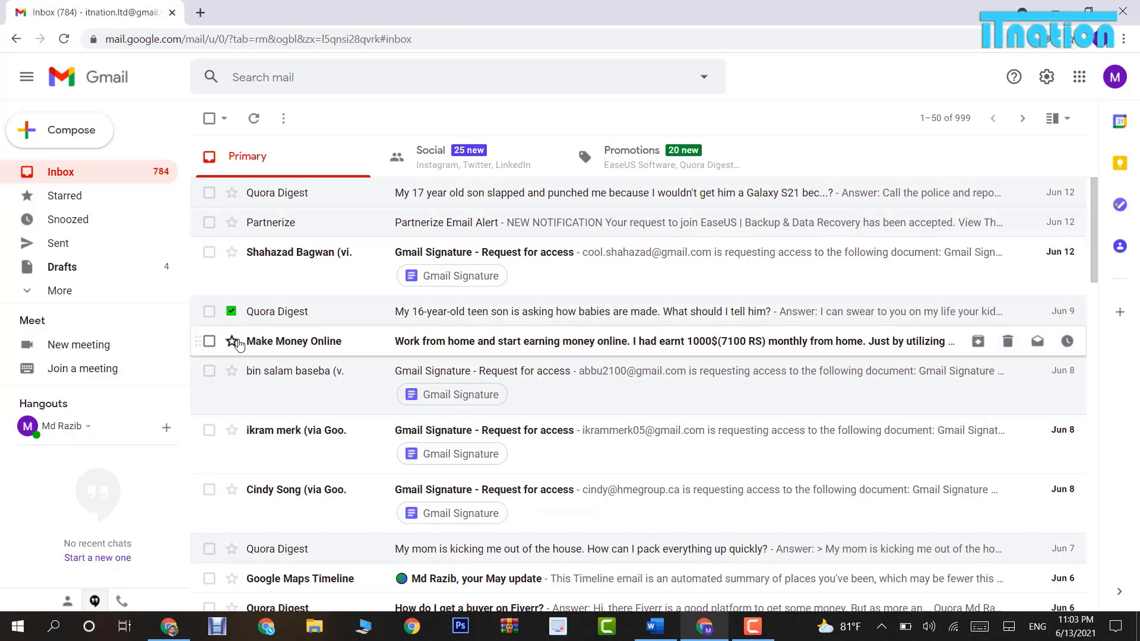
{"action": "left_click", "coordinate": [231, 341]}
{"action": "left_click", "coordinate": [231, 370]}
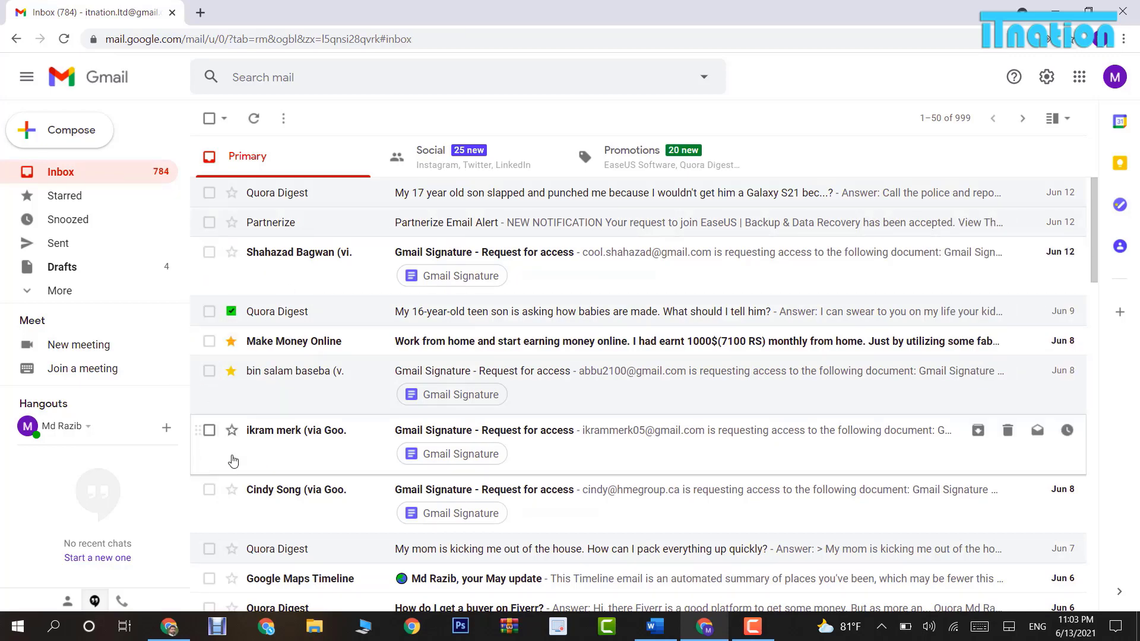
{"action": "left_click", "coordinate": [231, 430]}
{"action": "left_click", "coordinate": [231, 429]}
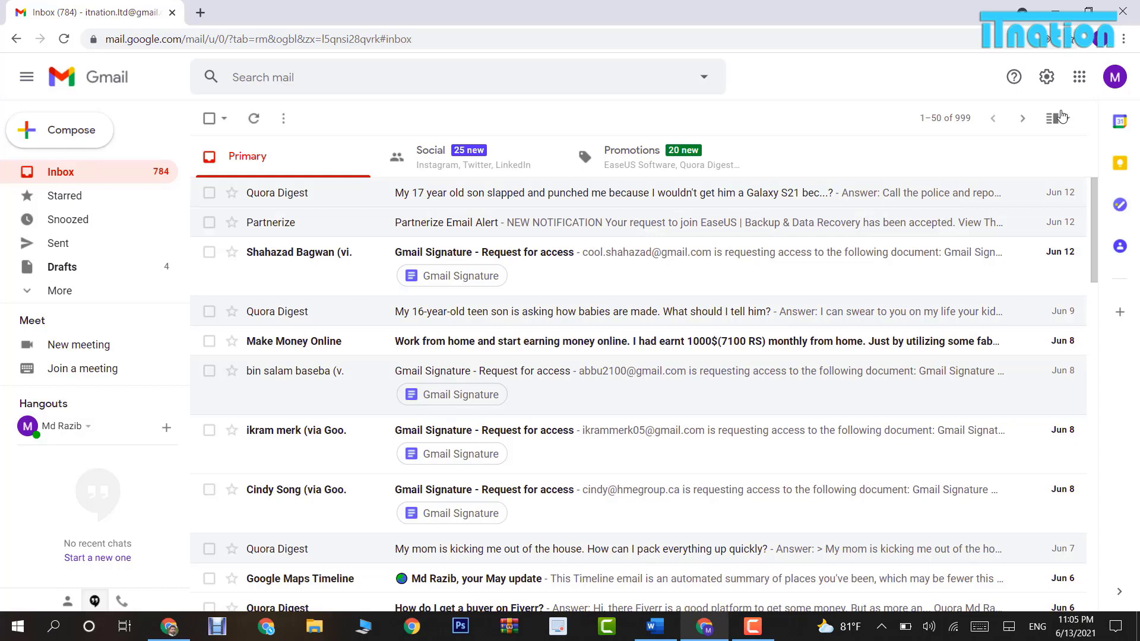
Enable offline mail storing 30 days, keep offline data after logout, save, and dismiss the warning.
{"action": "left_click", "coordinate": [1049, 78]}
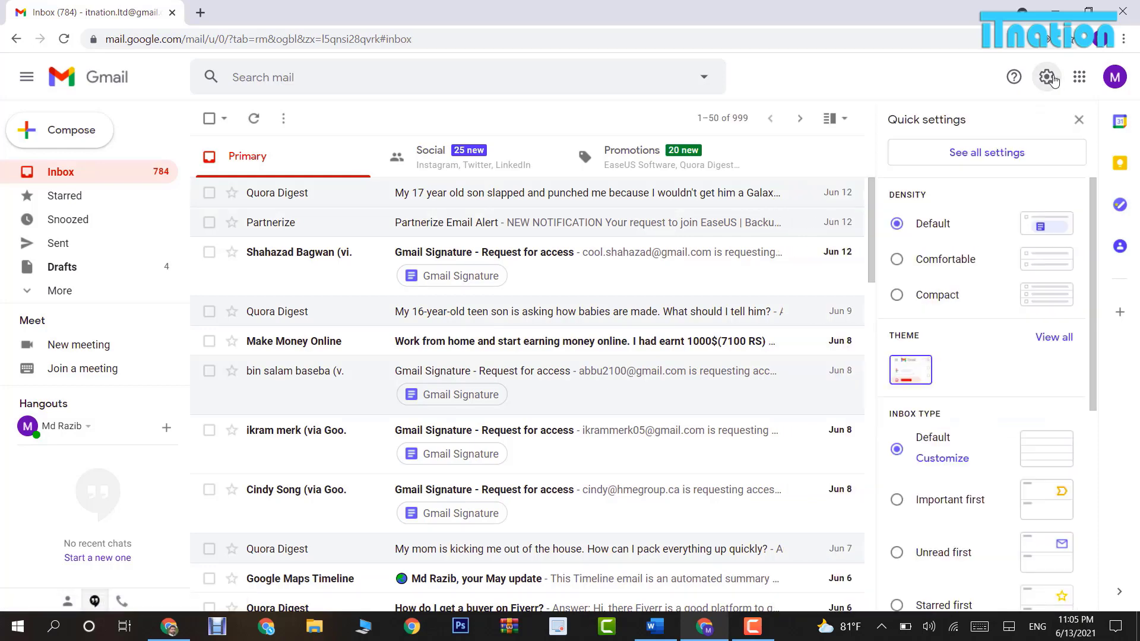
{"action": "left_click", "coordinate": [998, 153]}
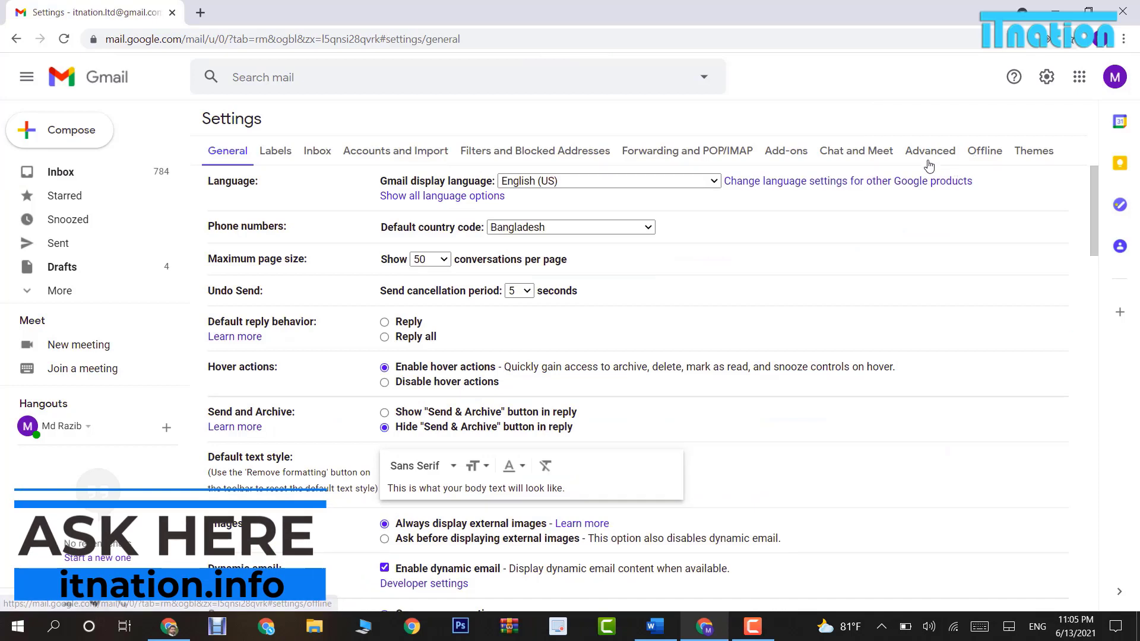
{"action": "left_click", "coordinate": [978, 154]}
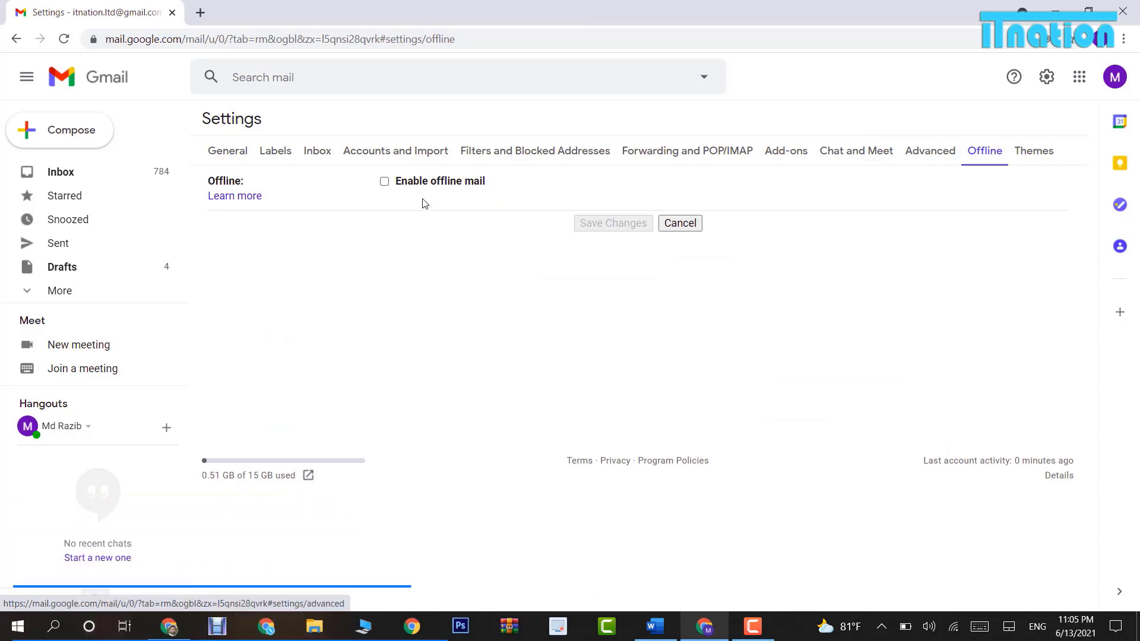
{"action": "left_click", "coordinate": [384, 183]}
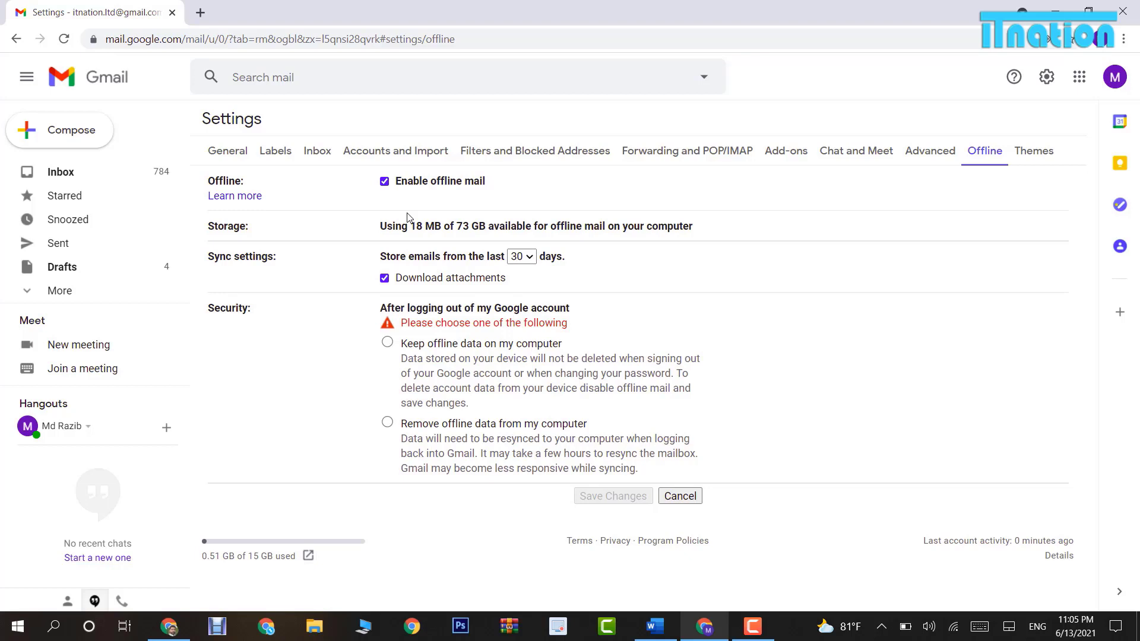
{"action": "left_click", "coordinate": [533, 257]}
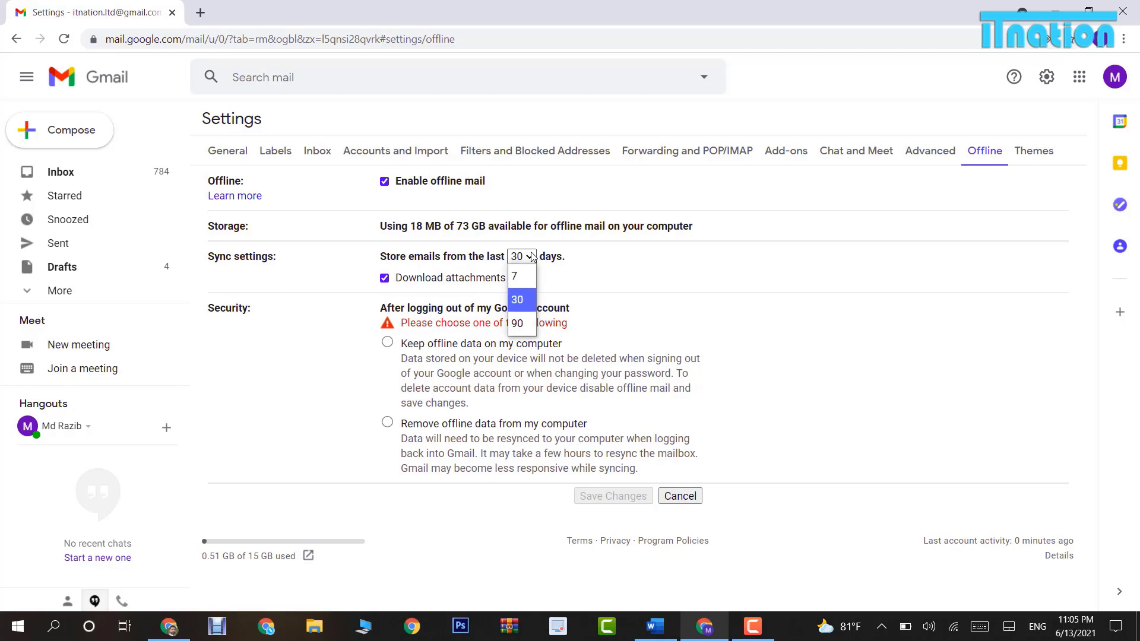
{"action": "left_click", "coordinate": [556, 282]}
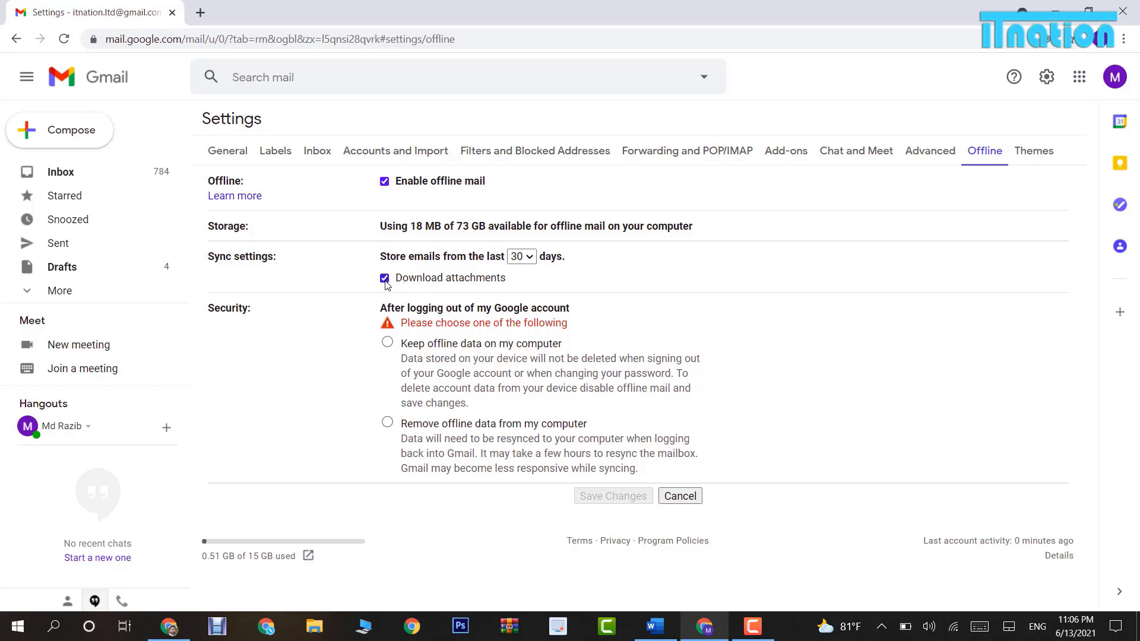
{"action": "left_click", "coordinate": [387, 343]}
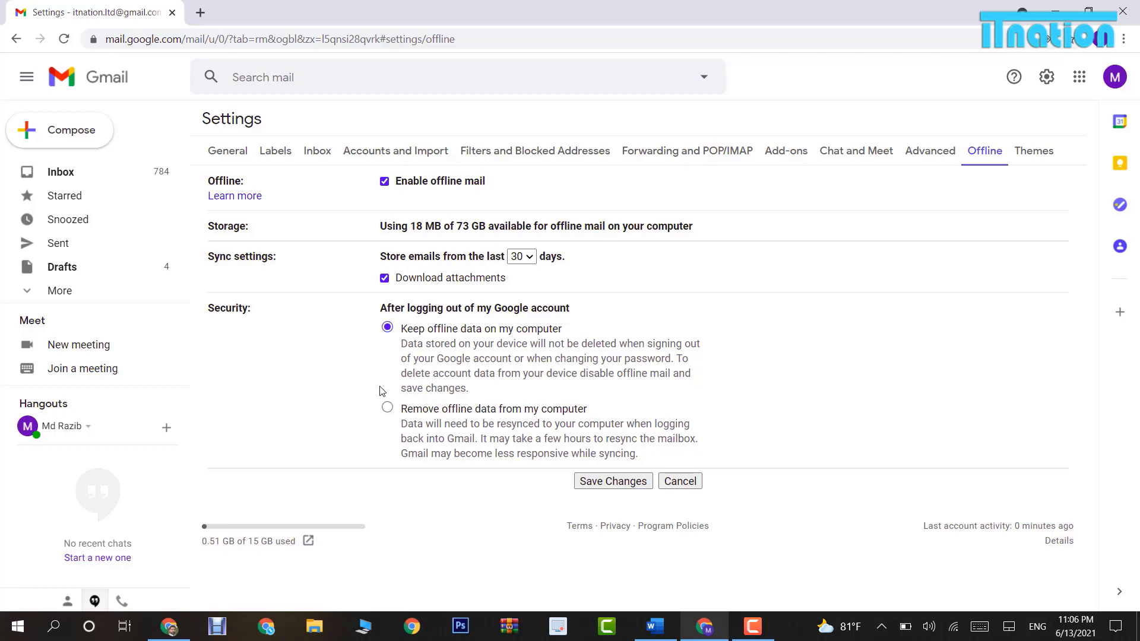
{"action": "left_click", "coordinate": [605, 479]}
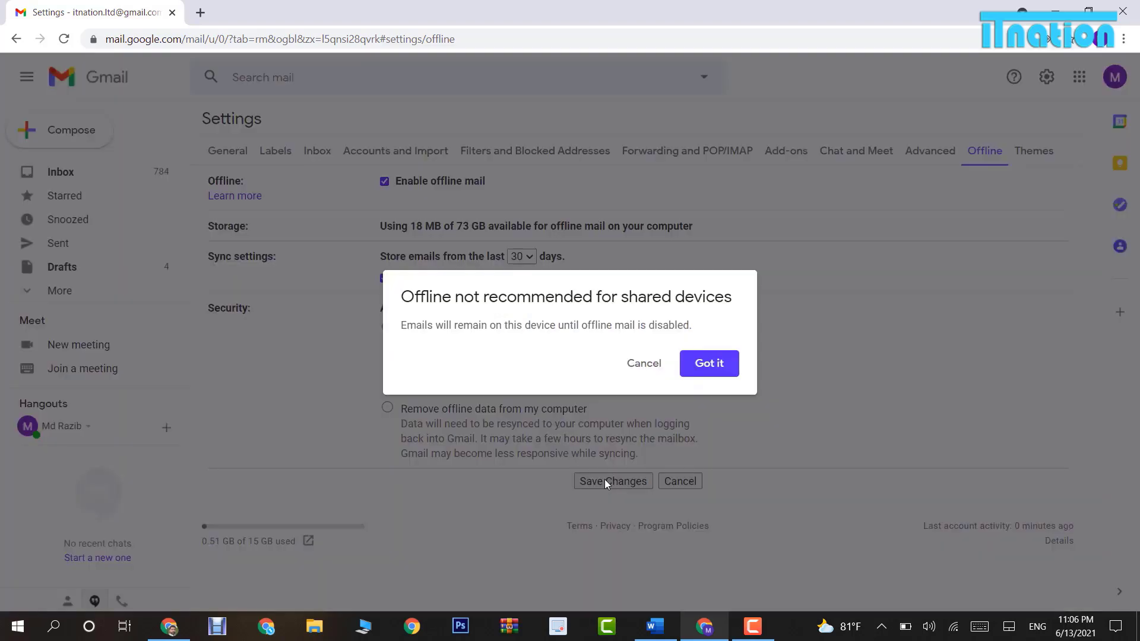
{"action": "left_click", "coordinate": [710, 363]}
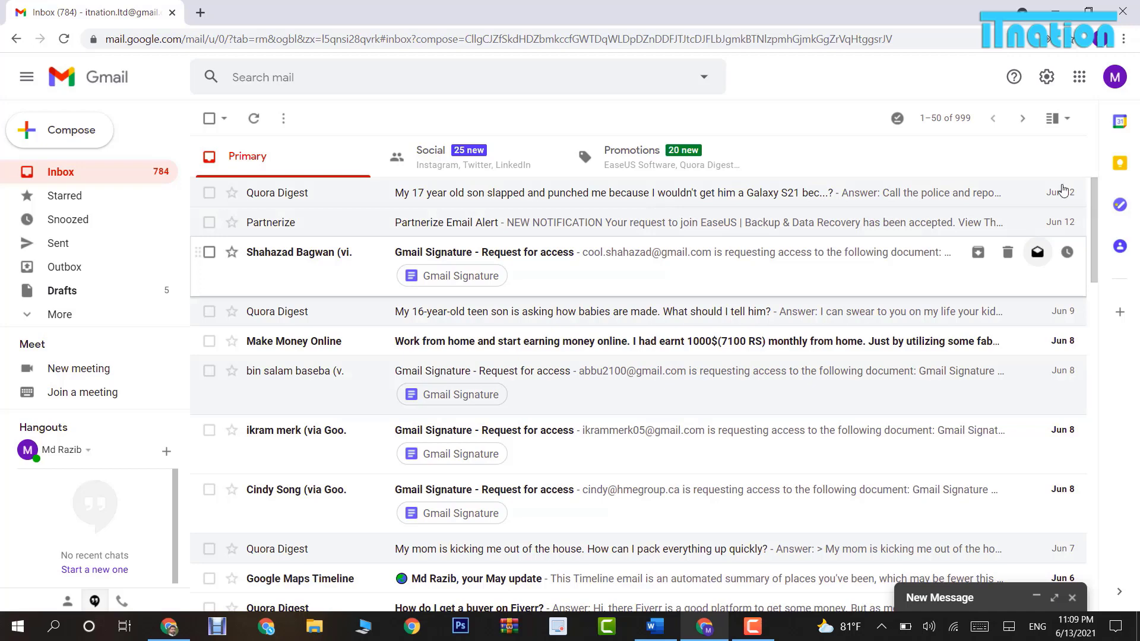
Set Templates to Enable on the Advanced settings page and save the change.
{"action": "left_click", "coordinate": [1048, 80]}
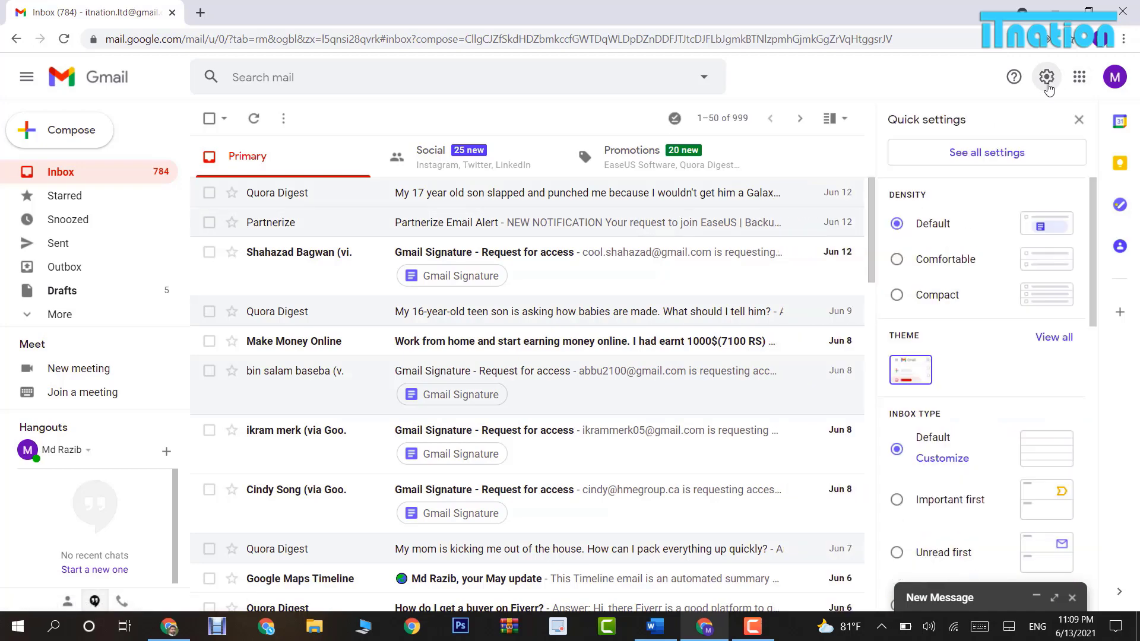
{"action": "left_click", "coordinate": [1002, 161]}
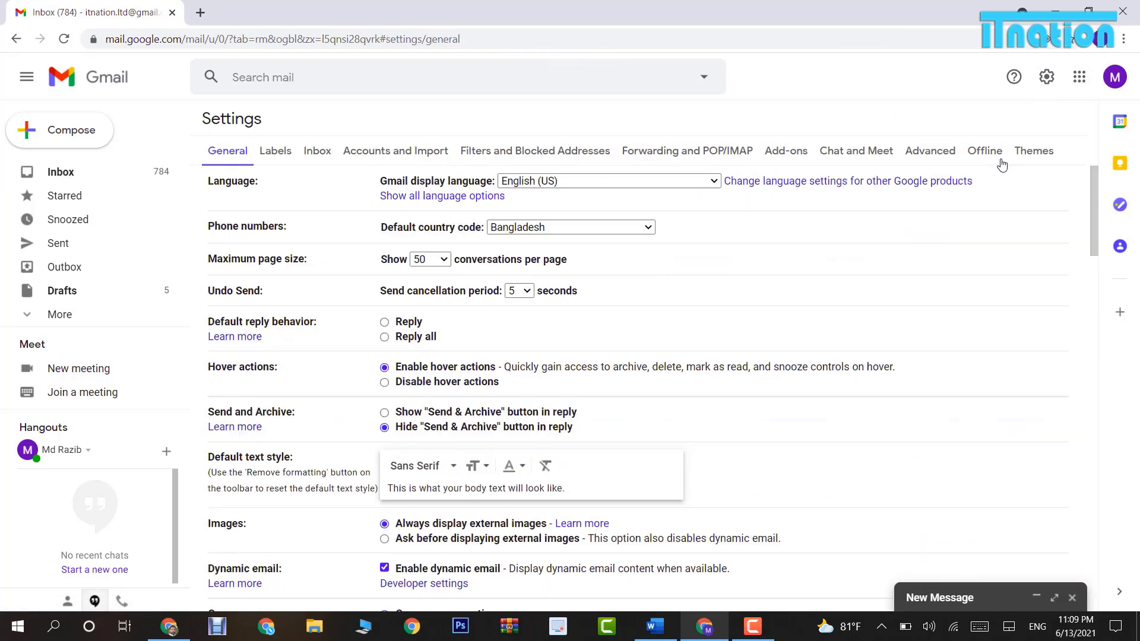
{"action": "left_click", "coordinate": [929, 152]}
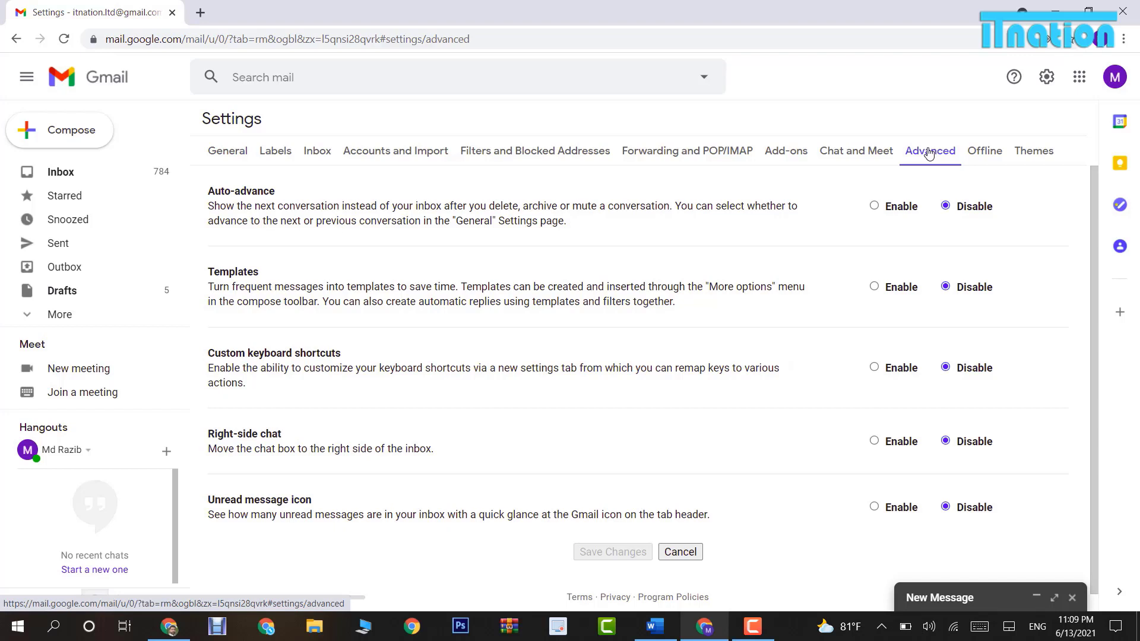
{"action": "left_click", "coordinate": [874, 288]}
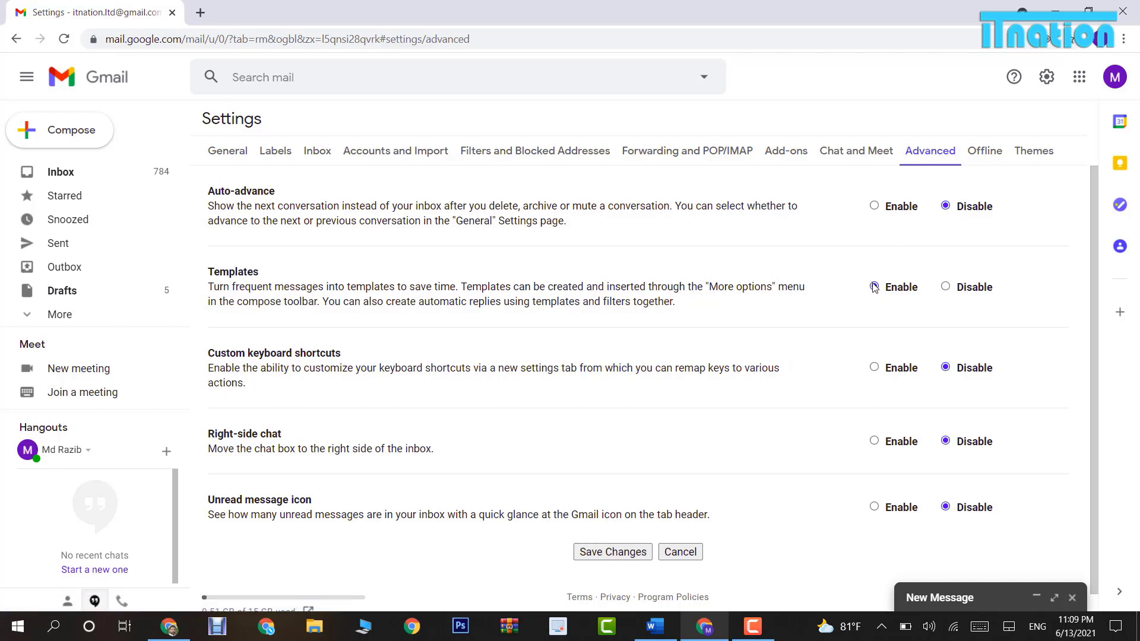
{"action": "left_click", "coordinate": [594, 553]}
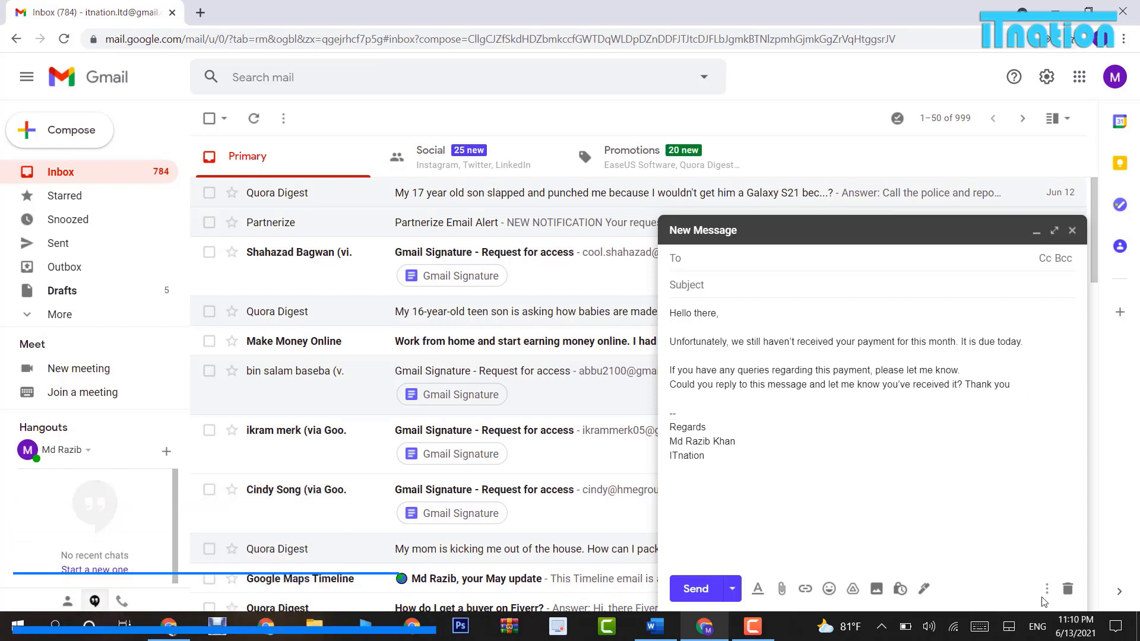
Save the open payment-reminder draft as a new template called 'Bill Reminder'.
{"action": "left_click", "coordinate": [1046, 590]}
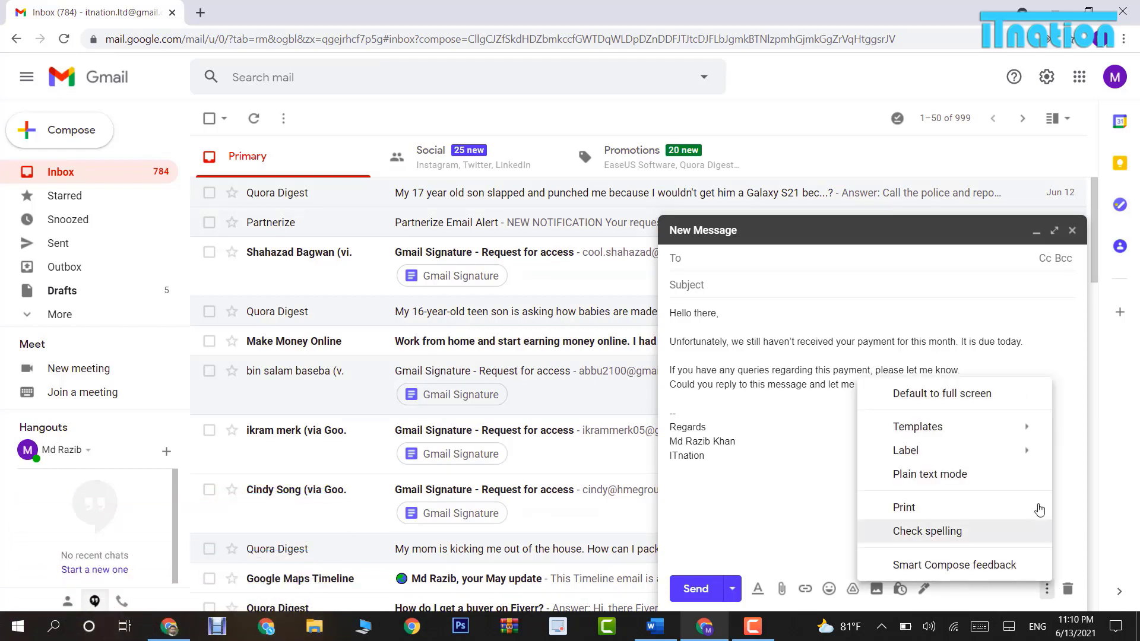
{"action": "mouse_move", "coordinate": [1038, 432]}
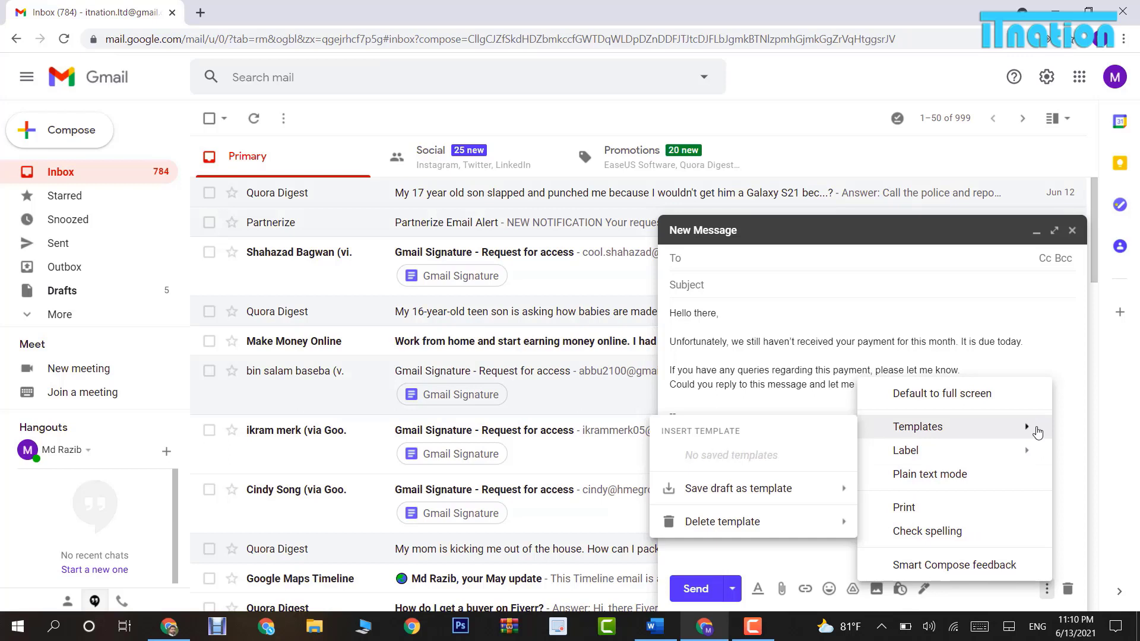
{"action": "mouse_move", "coordinate": [764, 499]}
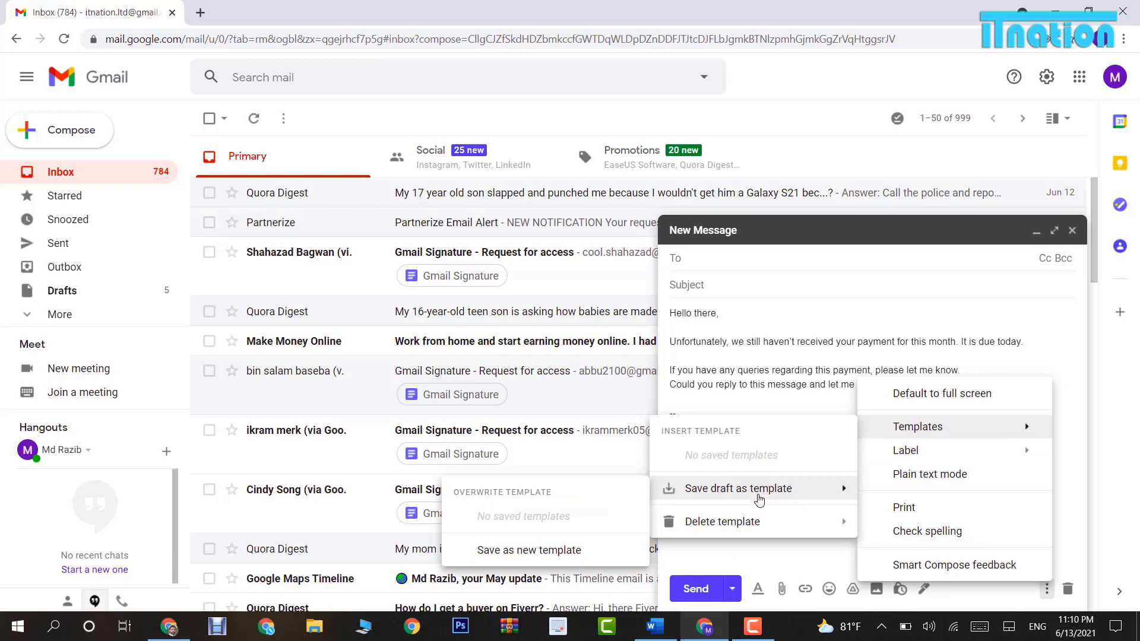
{"action": "left_click", "coordinate": [545, 549]}
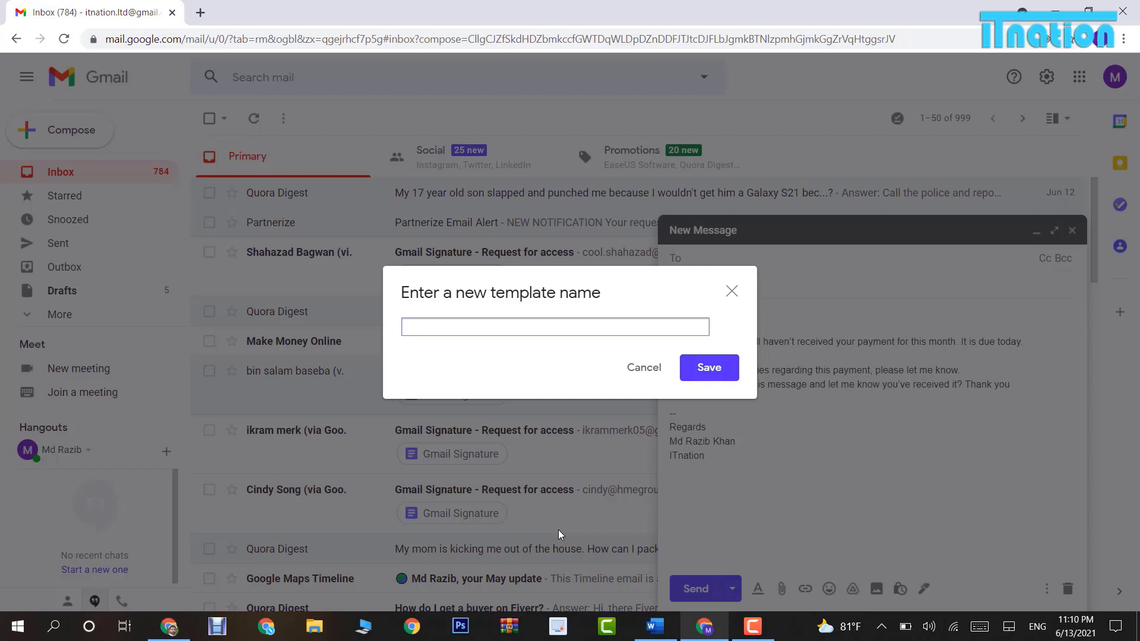
{"action": "type", "text": "Bill Reminder"}
{"action": "left_click", "coordinate": [720, 368]}
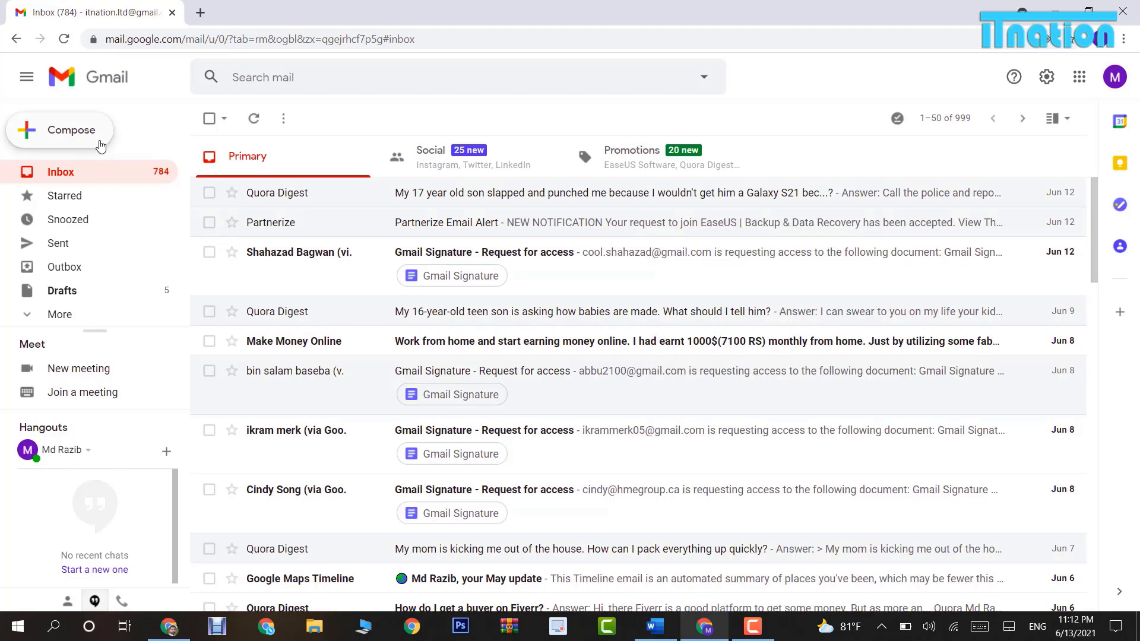
Compose a new message and insert the Bill Reminder template into it.
{"action": "left_click", "coordinate": [71, 130]}
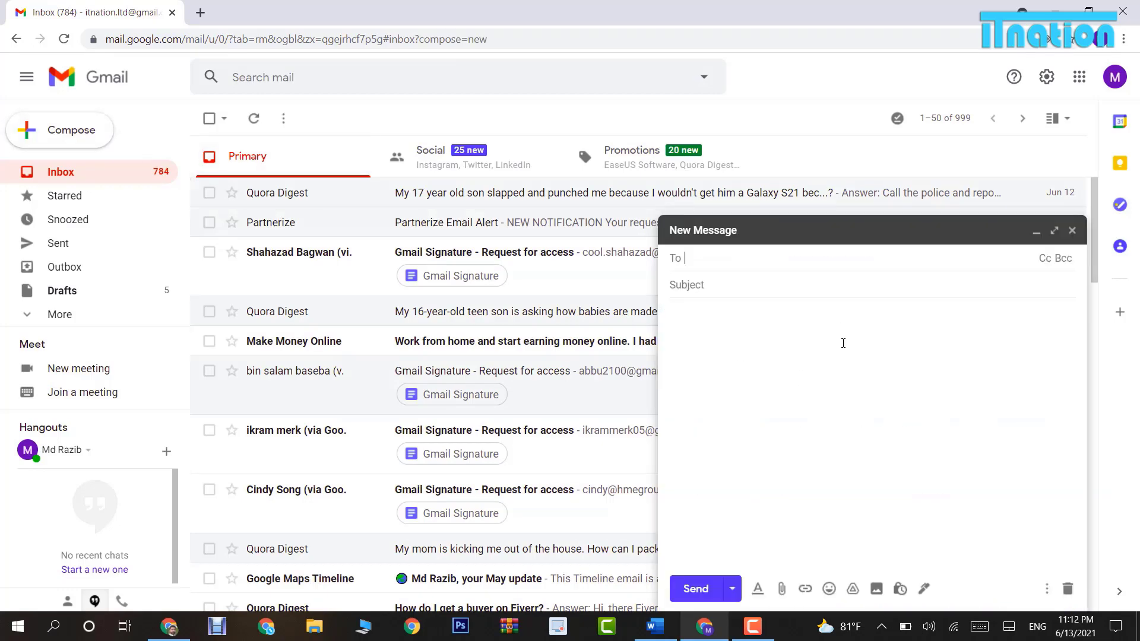
{"action": "left_click", "coordinate": [1046, 589]}
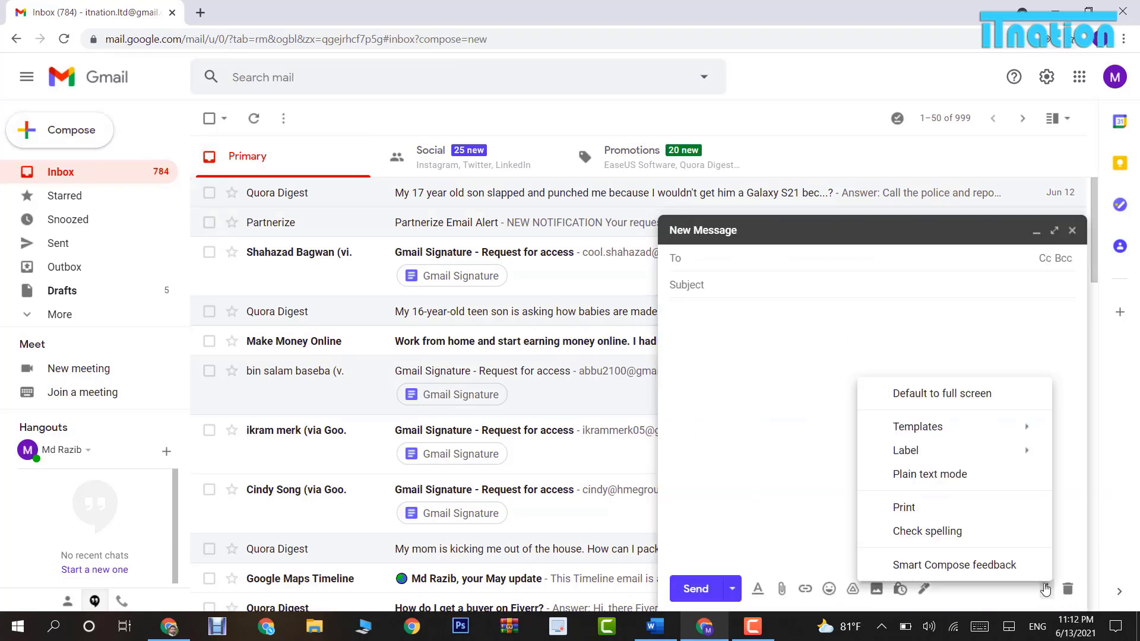
{"action": "mouse_move", "coordinate": [973, 427]}
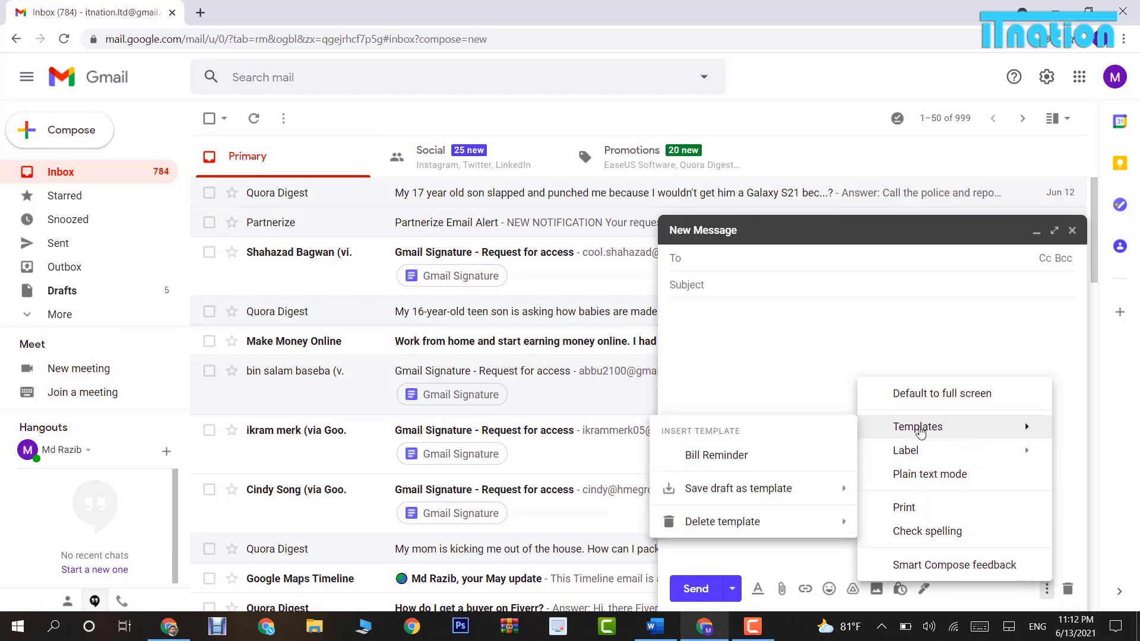
{"action": "left_click", "coordinate": [717, 455]}
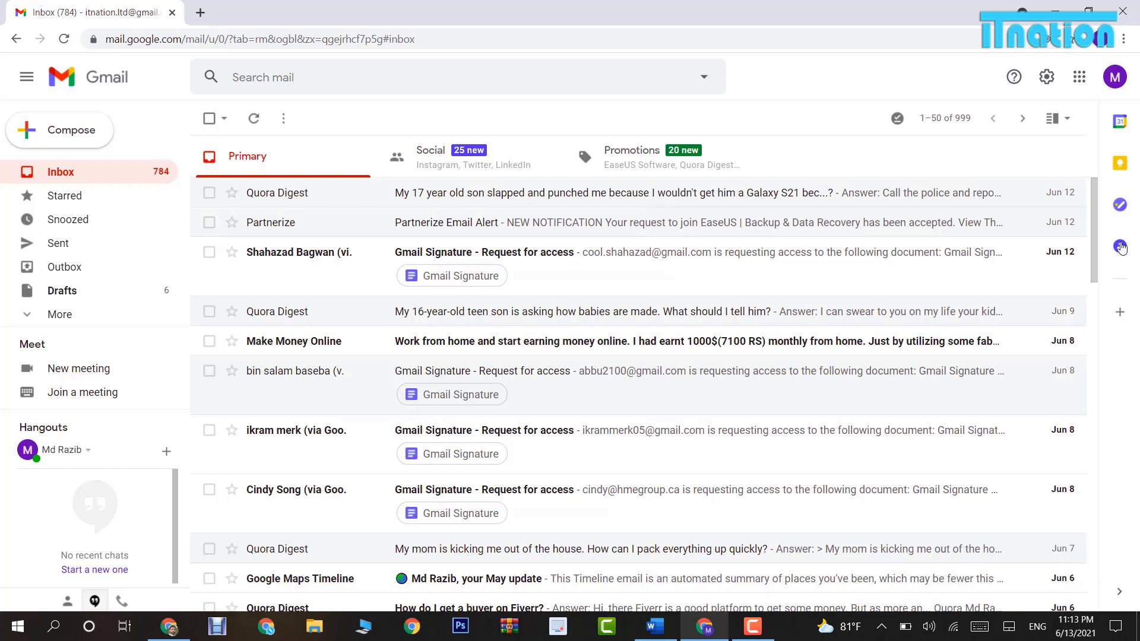
Change the Undo Send cancellation period from 5 to 30 seconds in General settings and save.
{"action": "left_click", "coordinate": [1047, 77]}
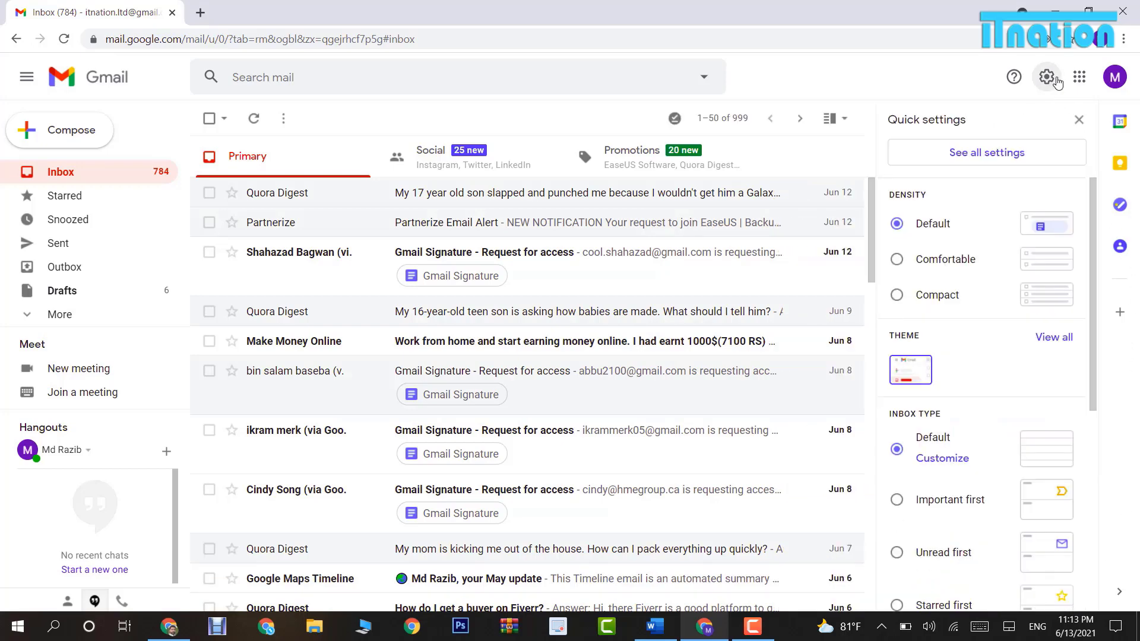
{"action": "left_click", "coordinate": [1011, 154]}
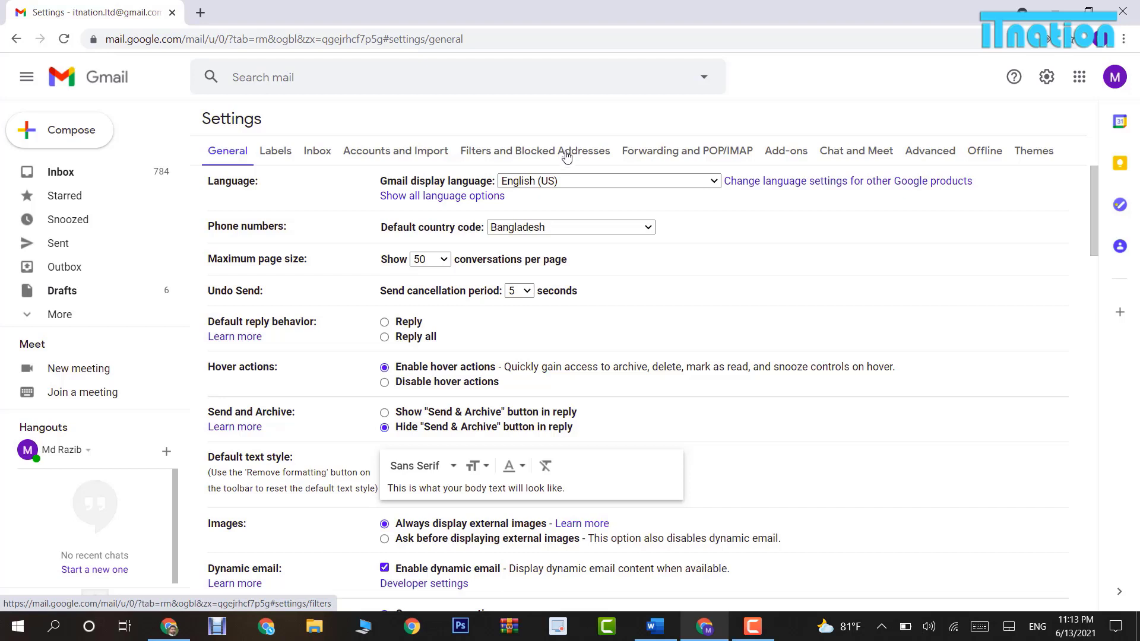
{"action": "left_click", "coordinate": [519, 291]}
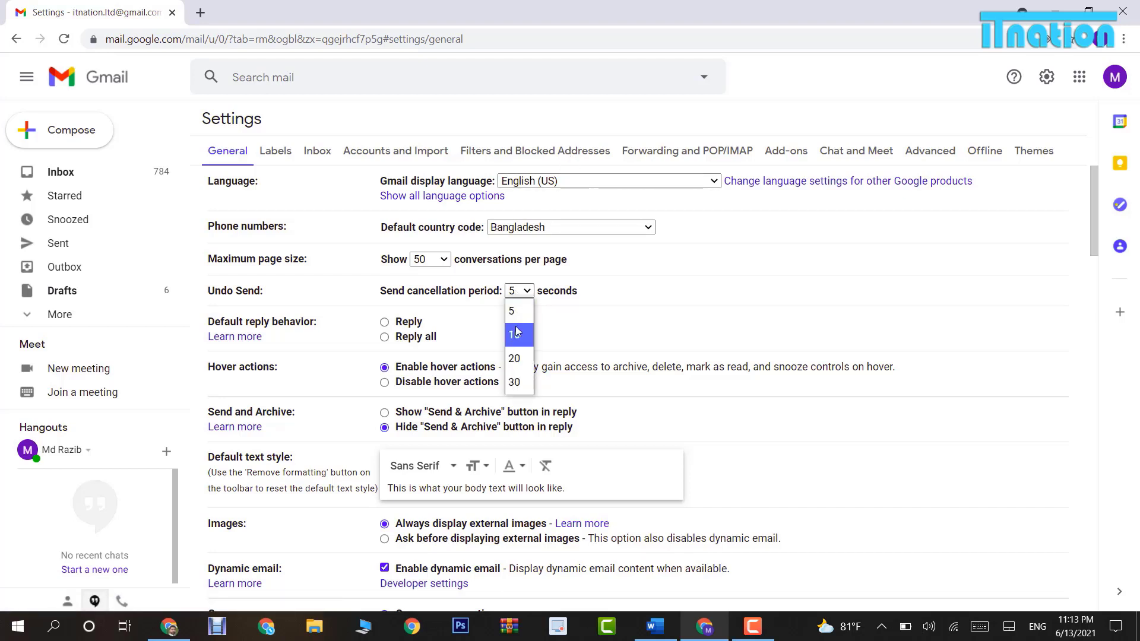
{"action": "left_click", "coordinate": [518, 383]}
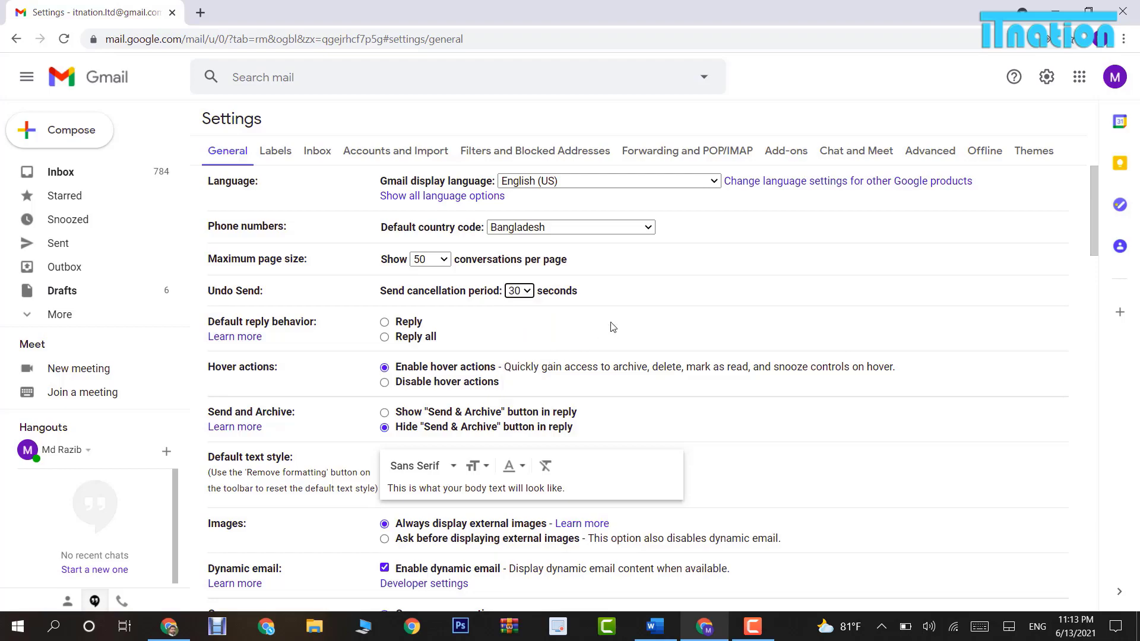
{"action": "scroll", "coordinate": [613, 327], "scroll_direction": "down", "scroll_amount": 20}
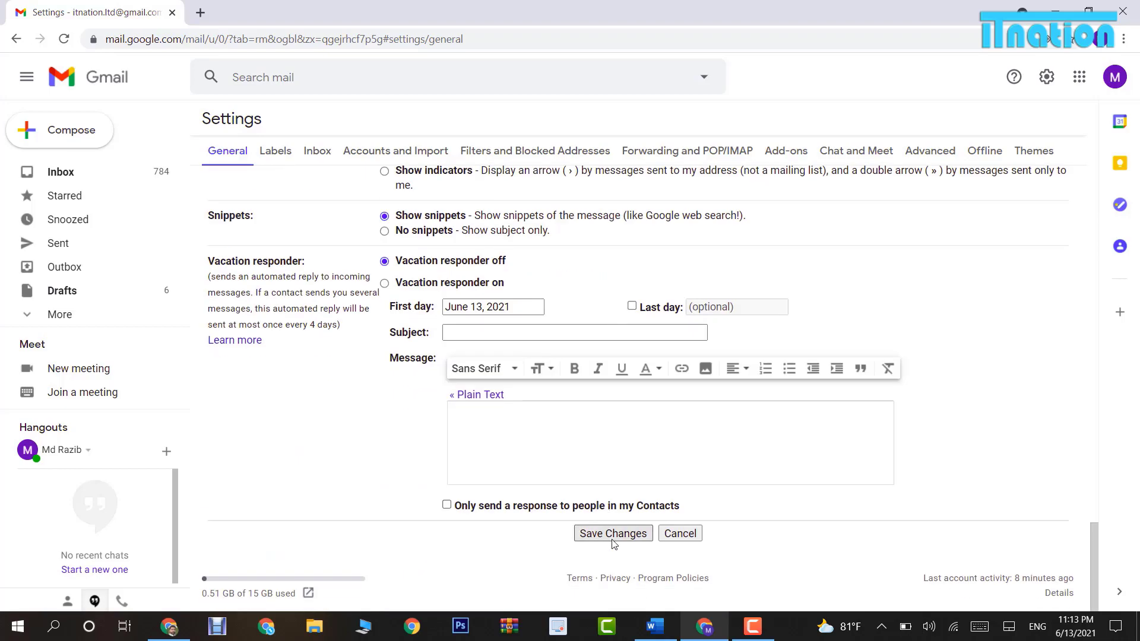
{"action": "left_click", "coordinate": [614, 533]}
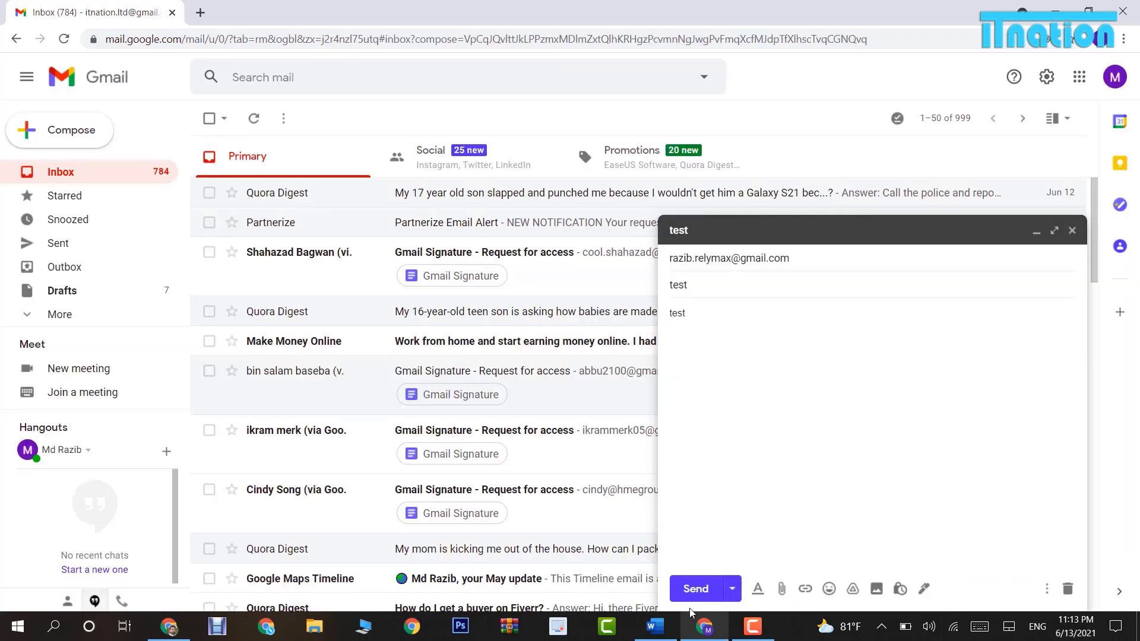
Send the 'test' message, then undo it so it reopens as a draft.
{"action": "left_click", "coordinate": [693, 592]}
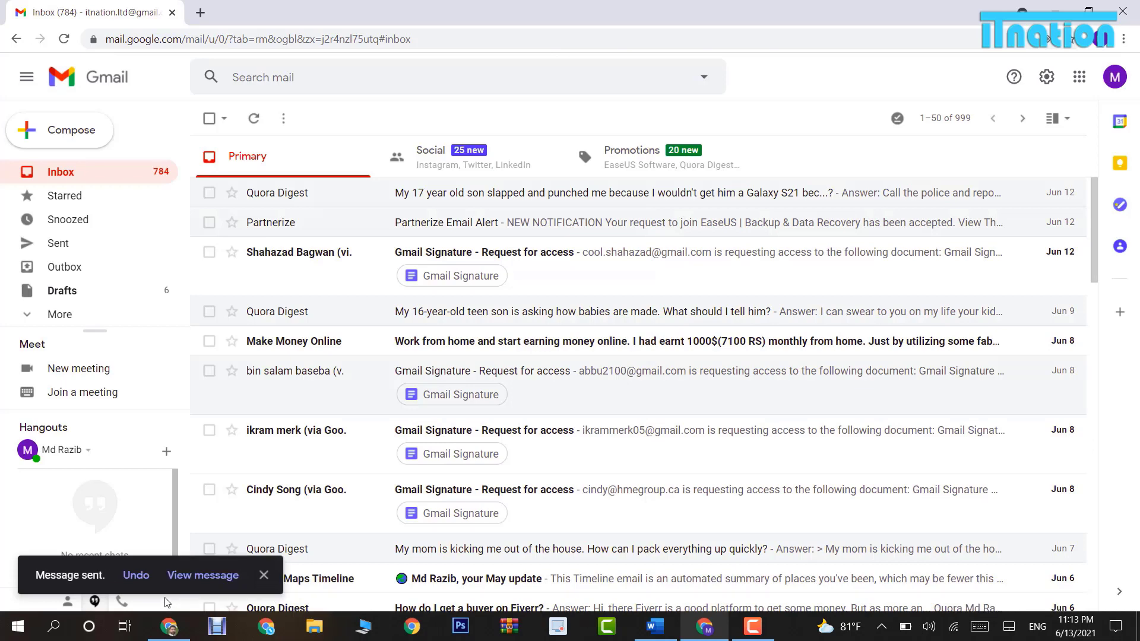
{"action": "left_click", "coordinate": [140, 575]}
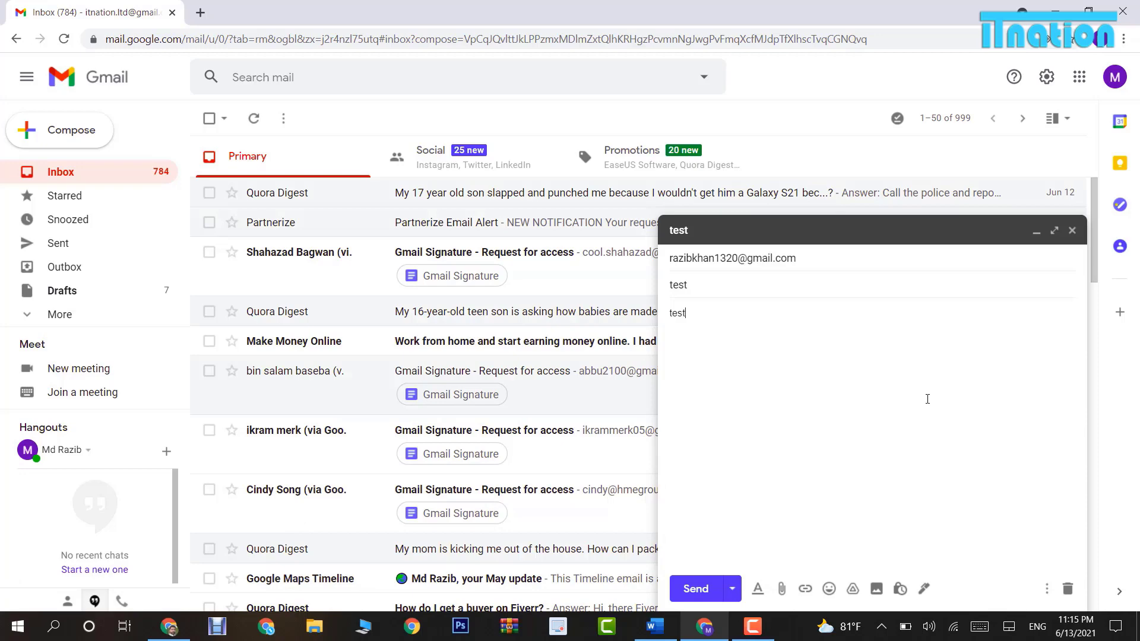
Schedule the test message to send on Jun 16, 2021 at 09:15 AM.
{"action": "left_click", "coordinate": [732, 588]}
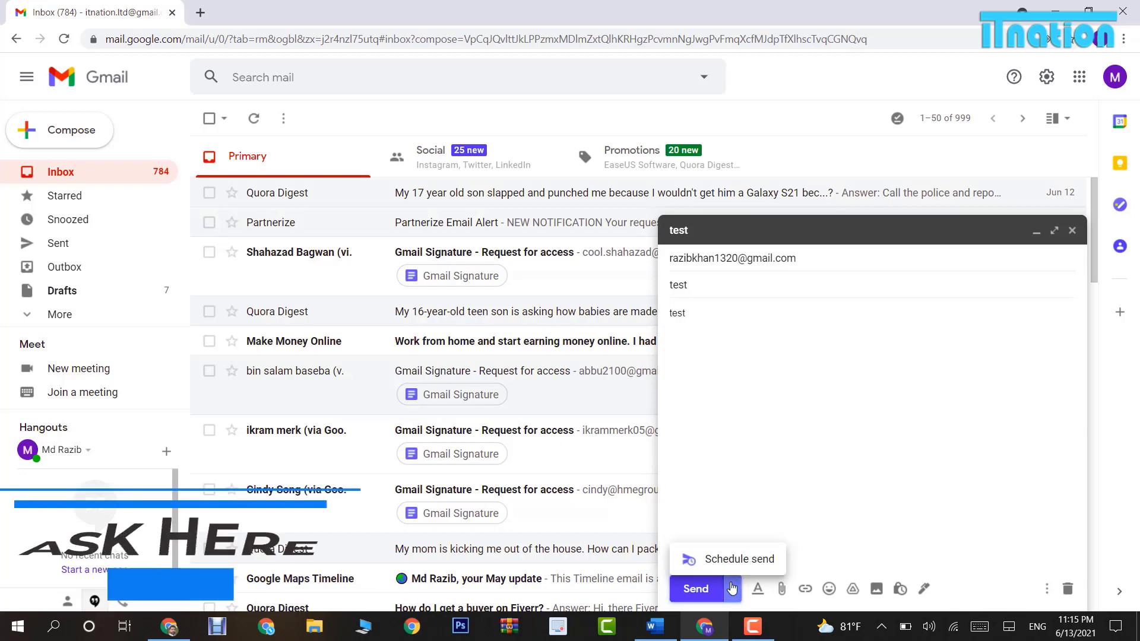
{"action": "left_click", "coordinate": [738, 561]}
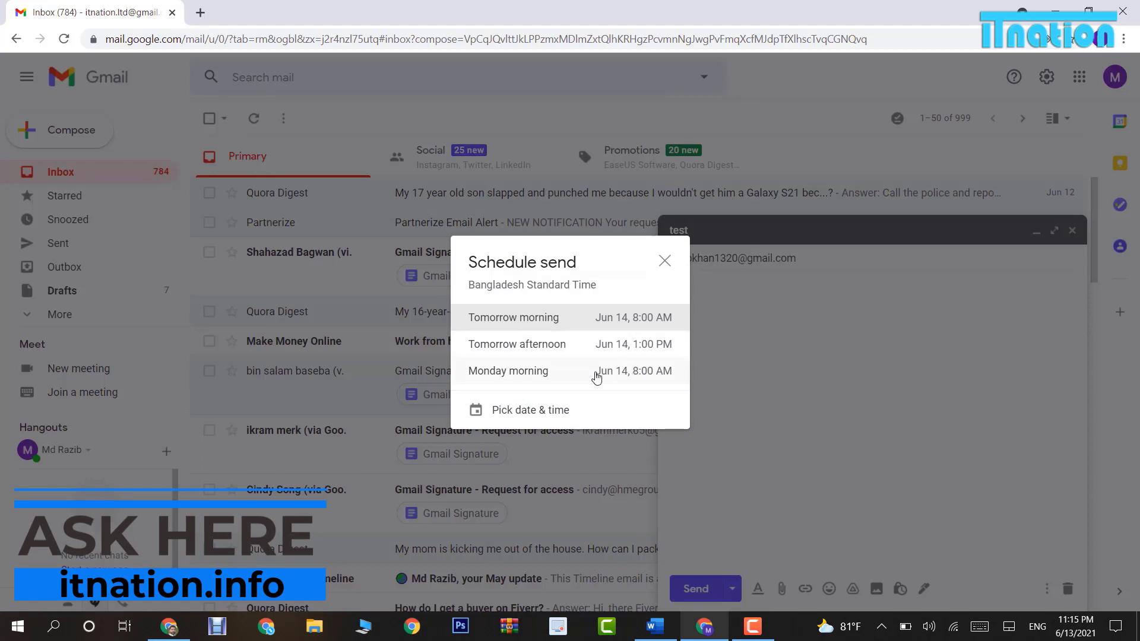
{"action": "left_click", "coordinate": [552, 411]}
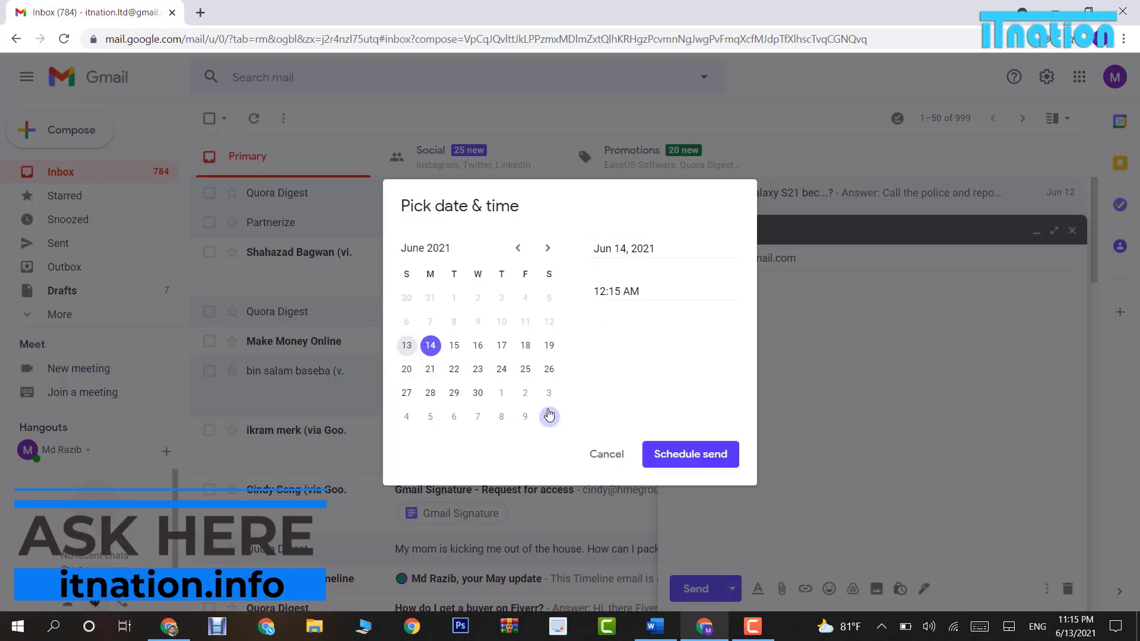
{"action": "left_click", "coordinate": [478, 345]}
{"action": "left_click", "coordinate": [601, 290]}
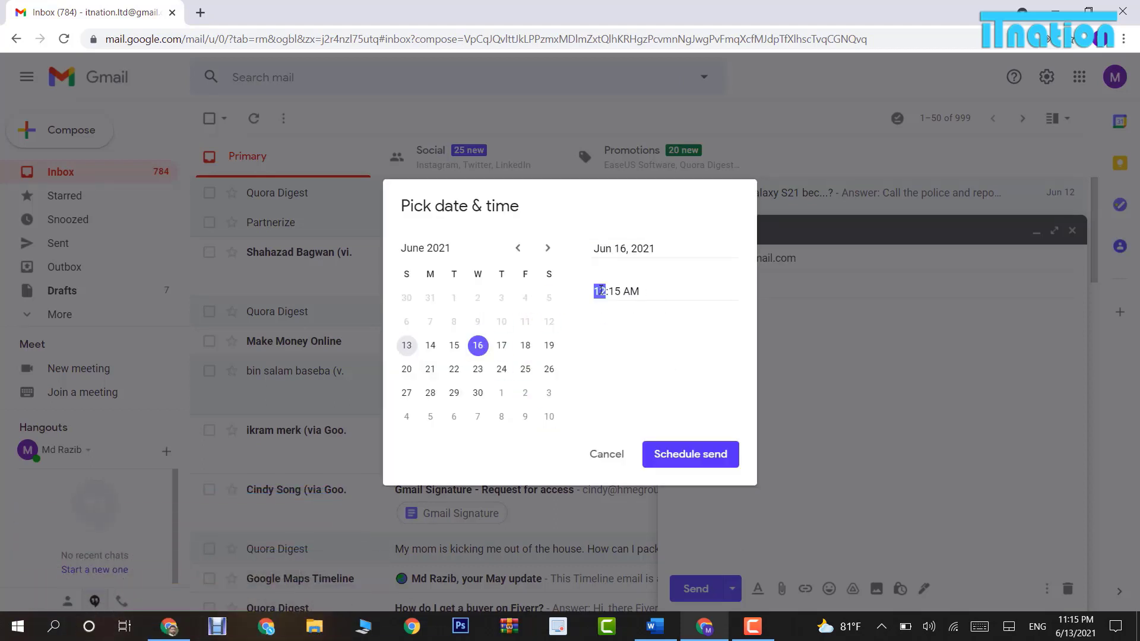
{"action": "type", "text": "09"}
{"action": "left_click", "coordinate": [660, 453]}
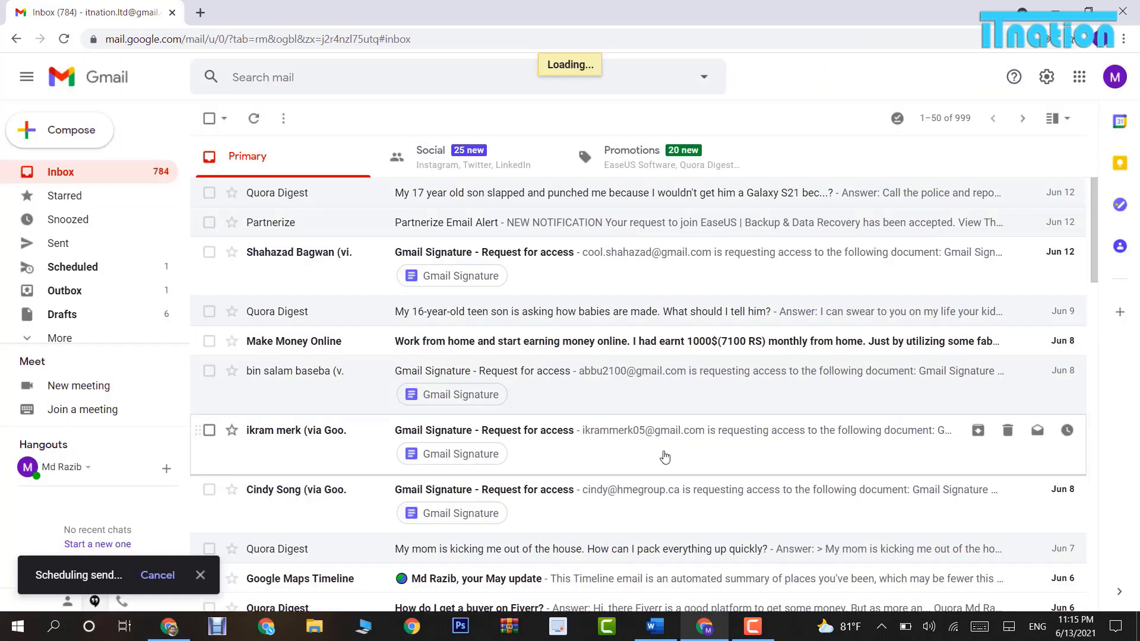
In the Scheduled folder, view the Jun 16 test message, then select it and cancel its send.
{"action": "left_click", "coordinate": [130, 277]}
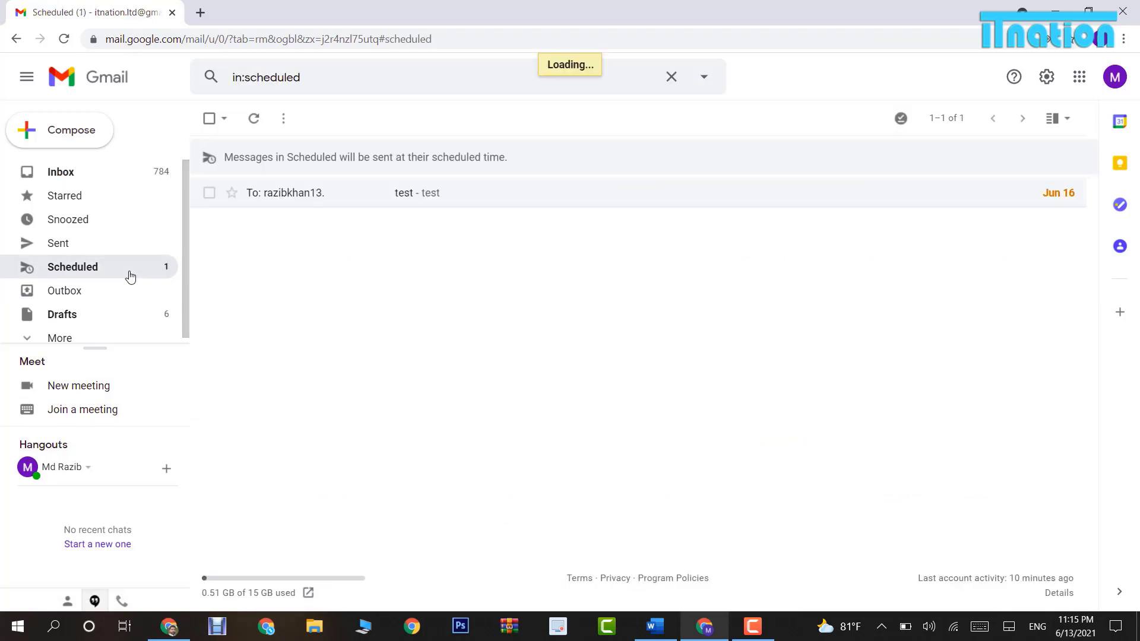
{"action": "left_click", "coordinate": [442, 196]}
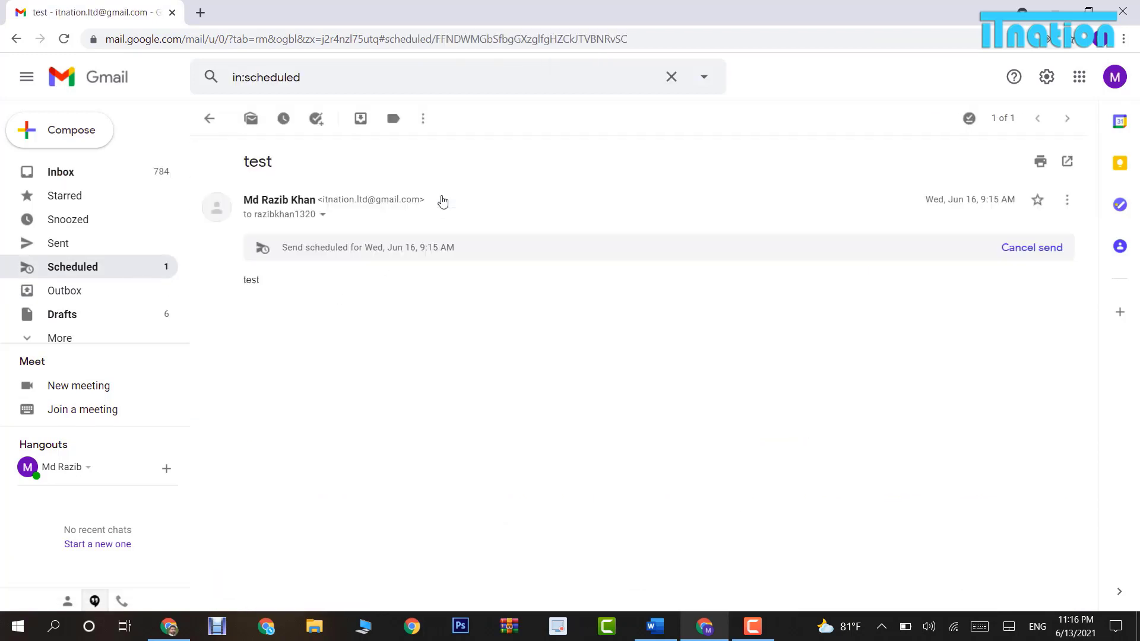
{"action": "left_click", "coordinate": [208, 121]}
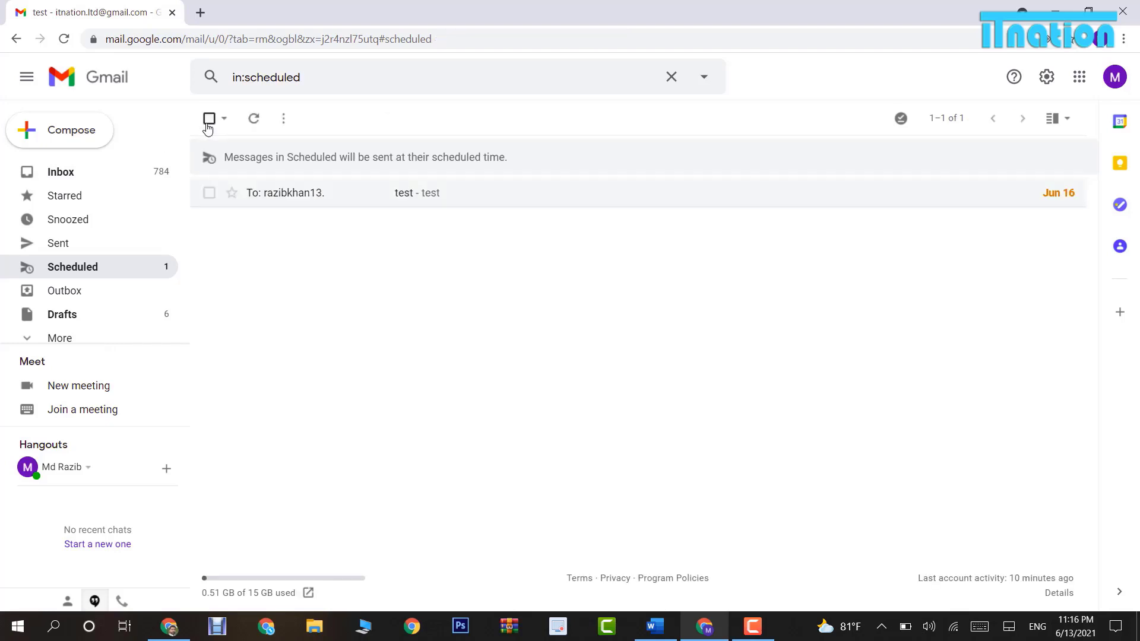
{"action": "left_click", "coordinate": [208, 193]}
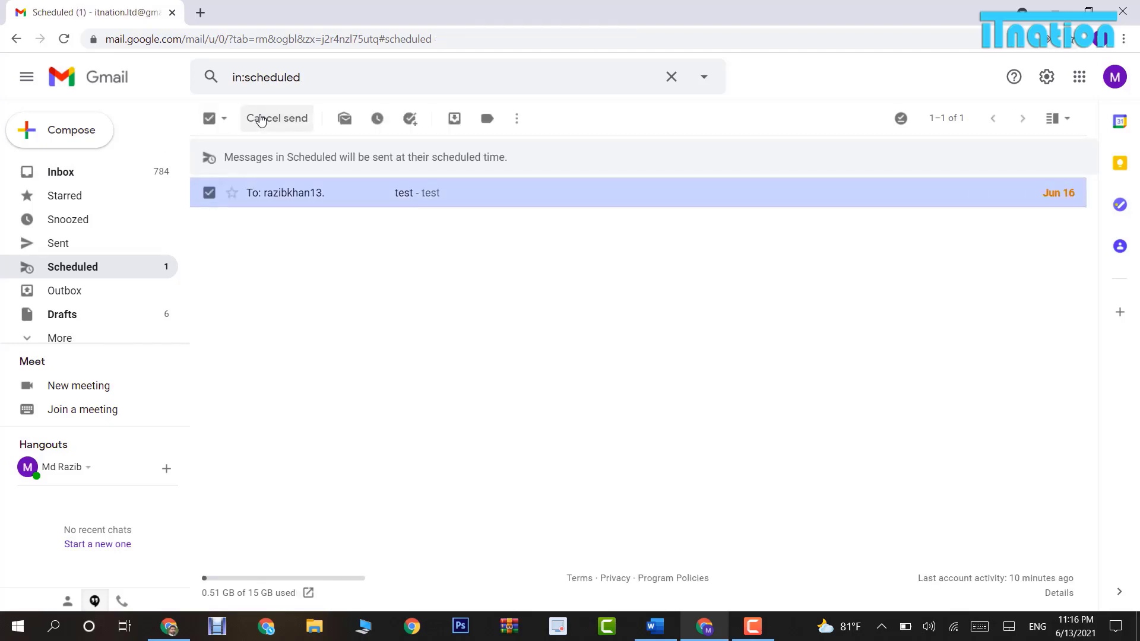
{"action": "left_click", "coordinate": [260, 119]}
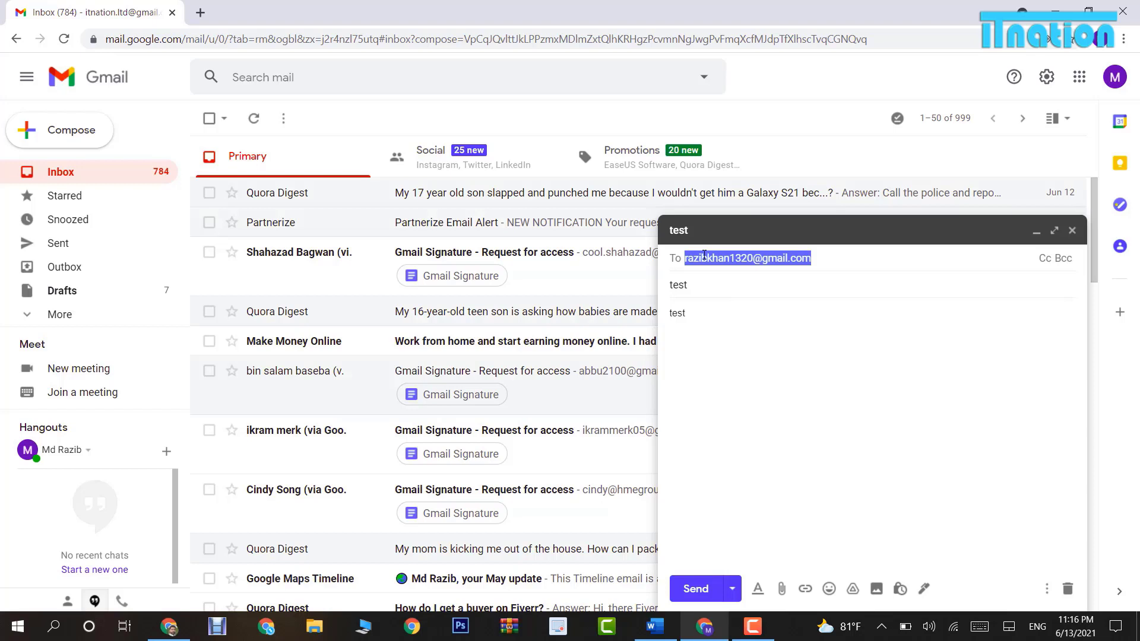
Add two dots to the recipient address, send the test, and check its delivered-to details.
{"action": "left_click", "coordinate": [703, 258]}
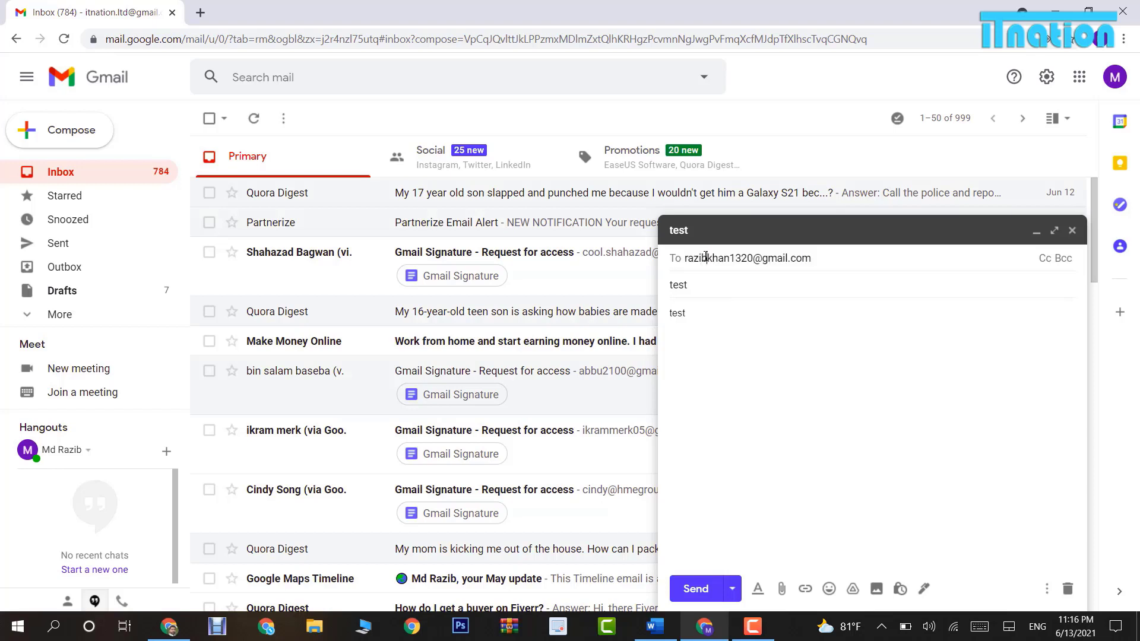
{"action": "type", "text": "."}
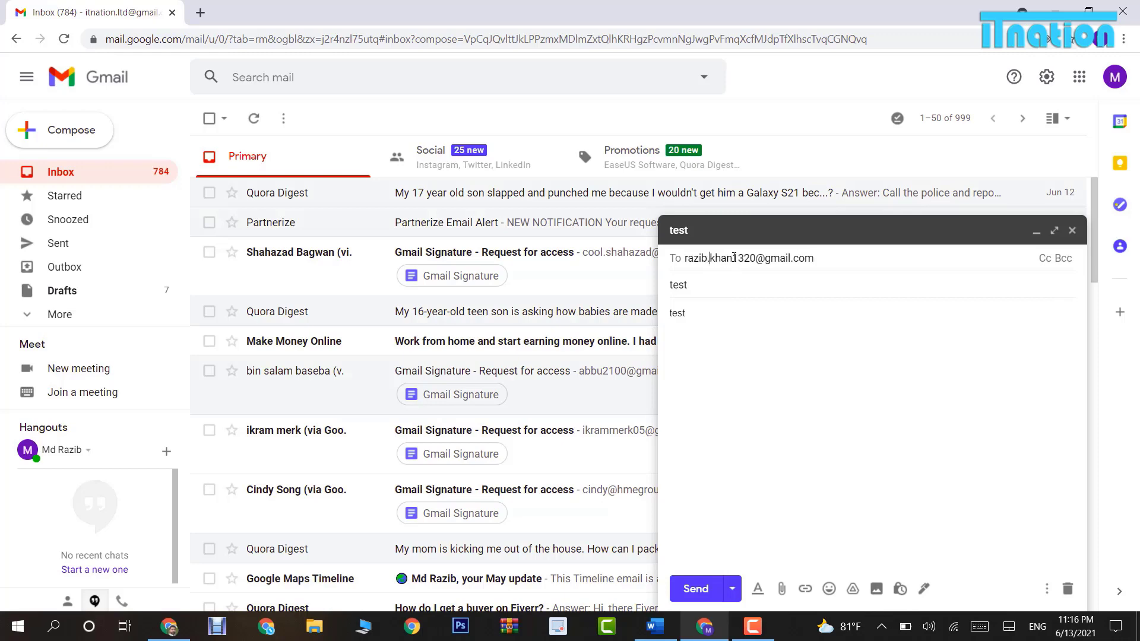
{"action": "left_click", "coordinate": [734, 257]}
{"action": "type", "text": "."}
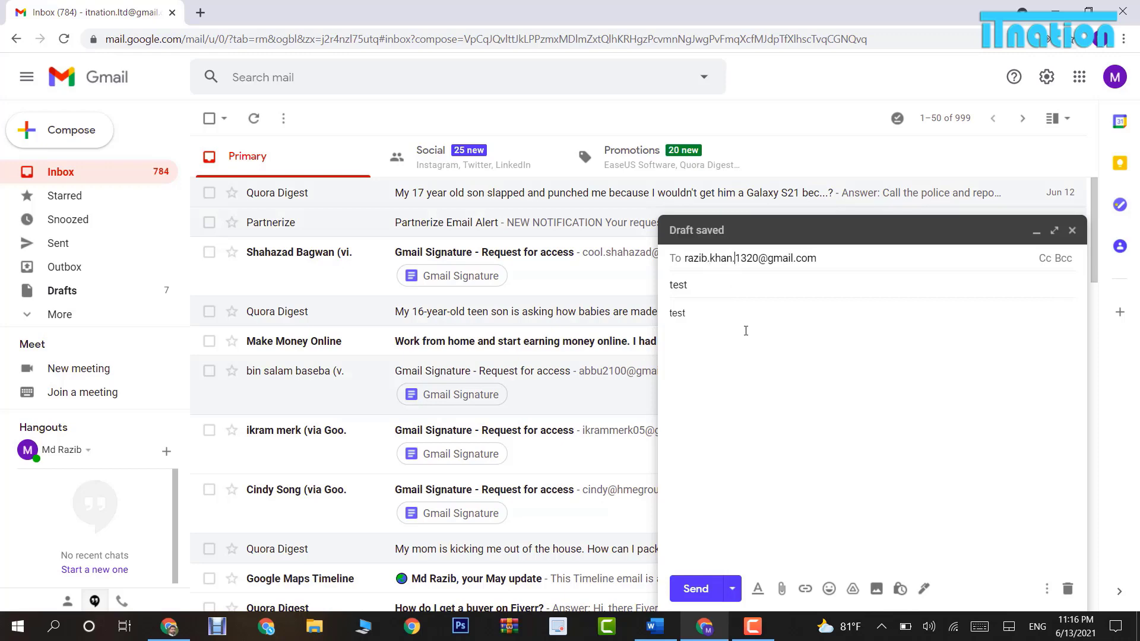
{"action": "left_click", "coordinate": [696, 588]}
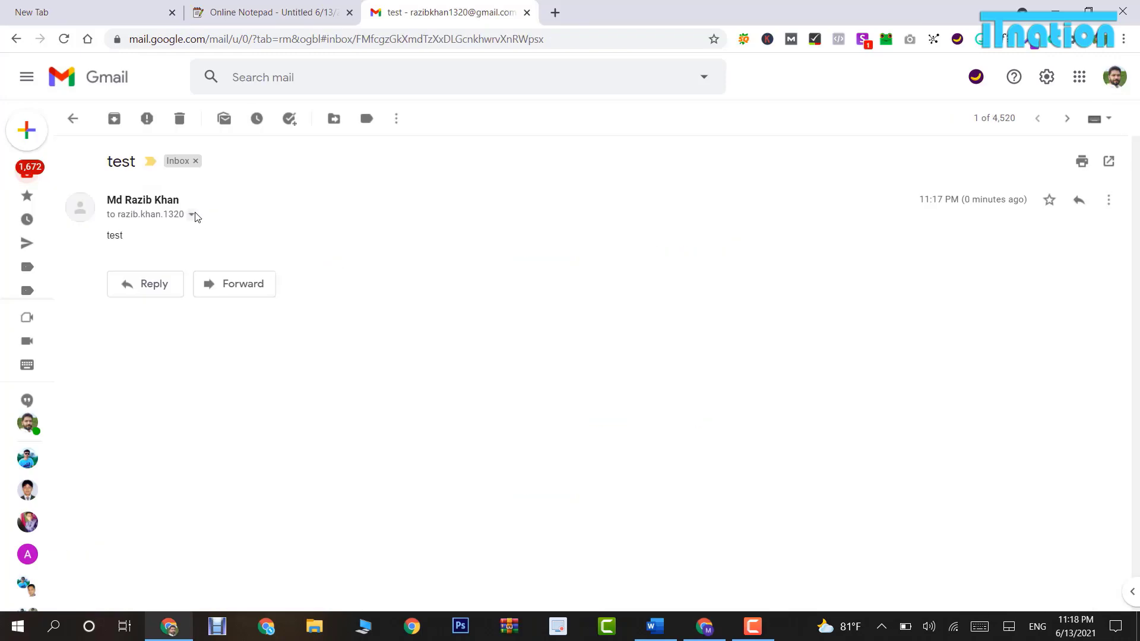
{"action": "left_click", "coordinate": [192, 215]}
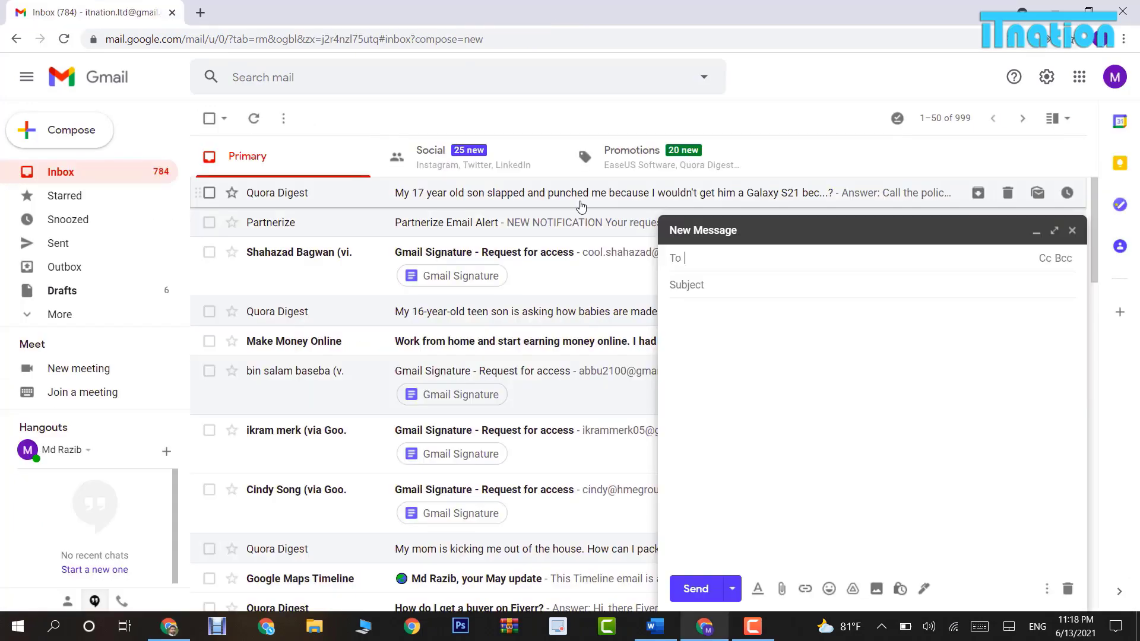
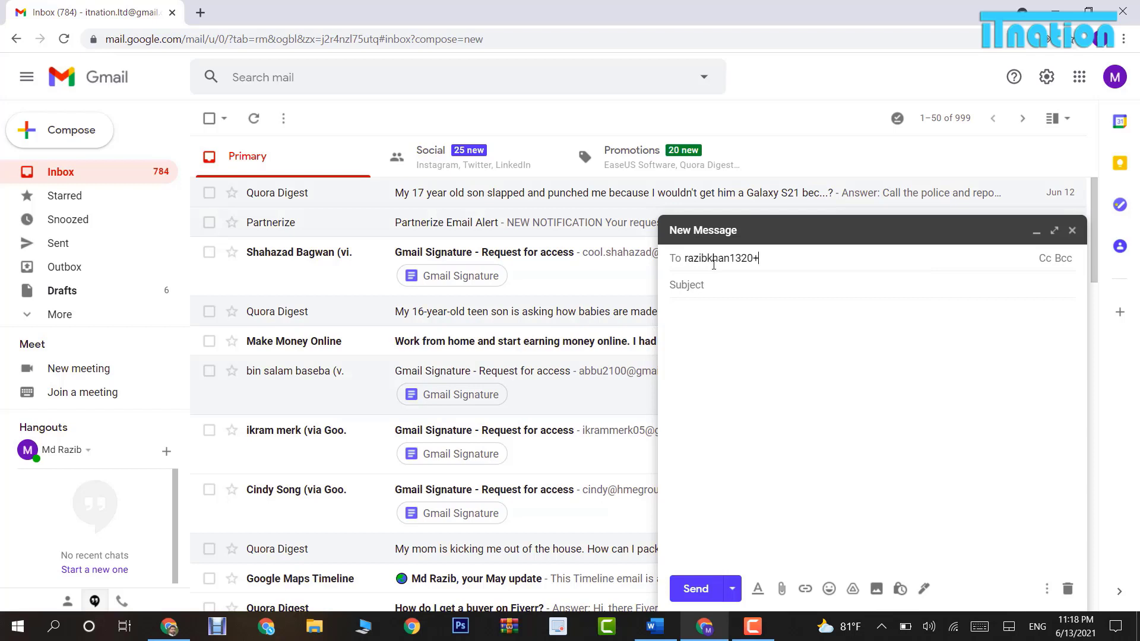
Address a message to the recipient's +itnation plus-alias with subject 'test 2' and body 'test'.
{"action": "left_click", "coordinate": [697, 286]}
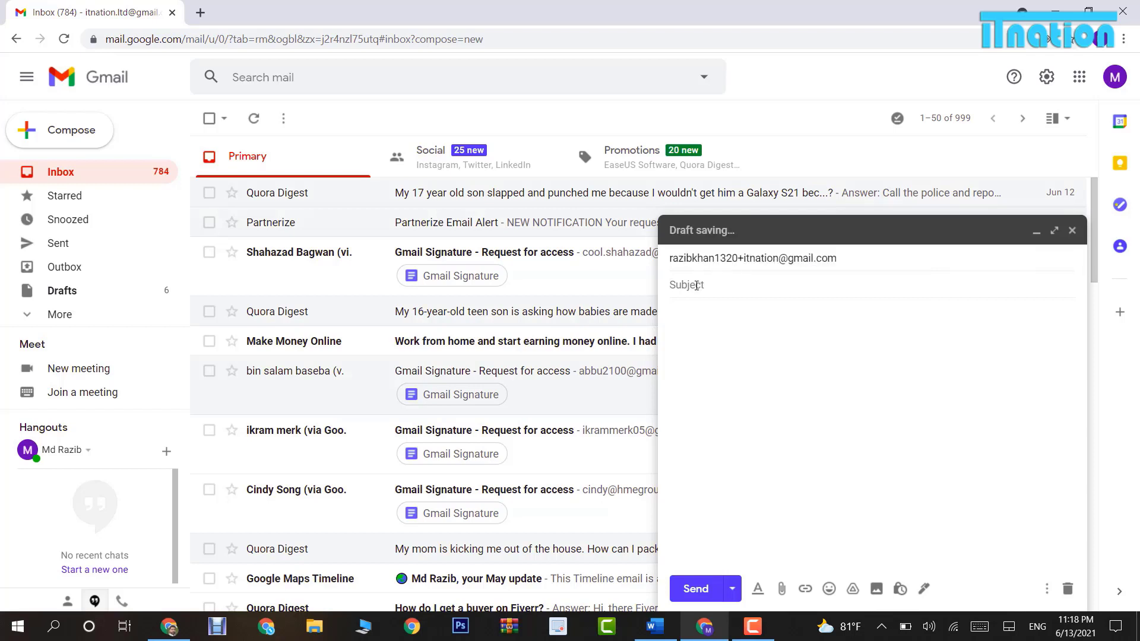
{"action": "type", "text": "test 2"}
{"action": "left_click", "coordinate": [691, 324]}
{"action": "type", "text": "test"}
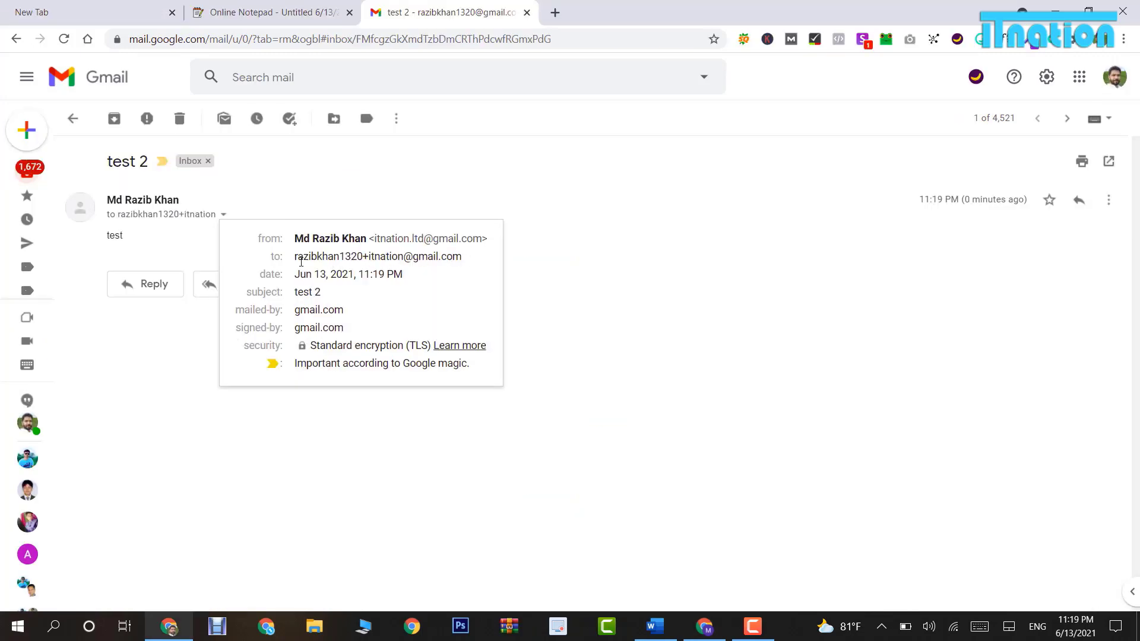
Search the mailbox for 'itnation' to list both test messages.
{"action": "mouse_move", "coordinate": [371, 257]}
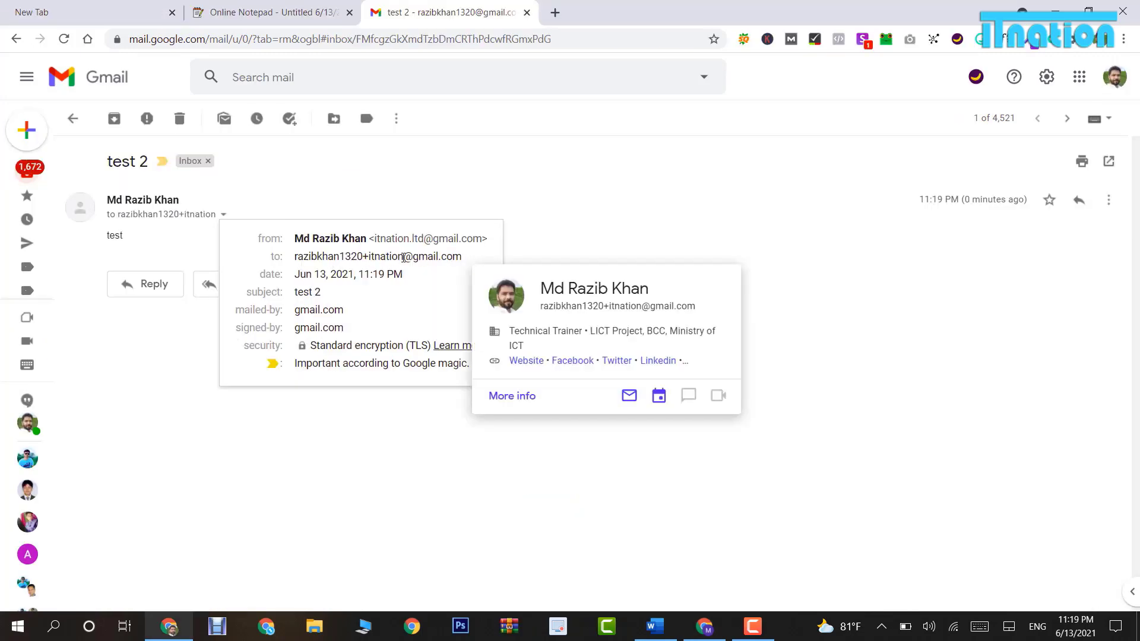
{"action": "left_click", "coordinate": [399, 79]}
{"action": "type", "text": "itnation"}
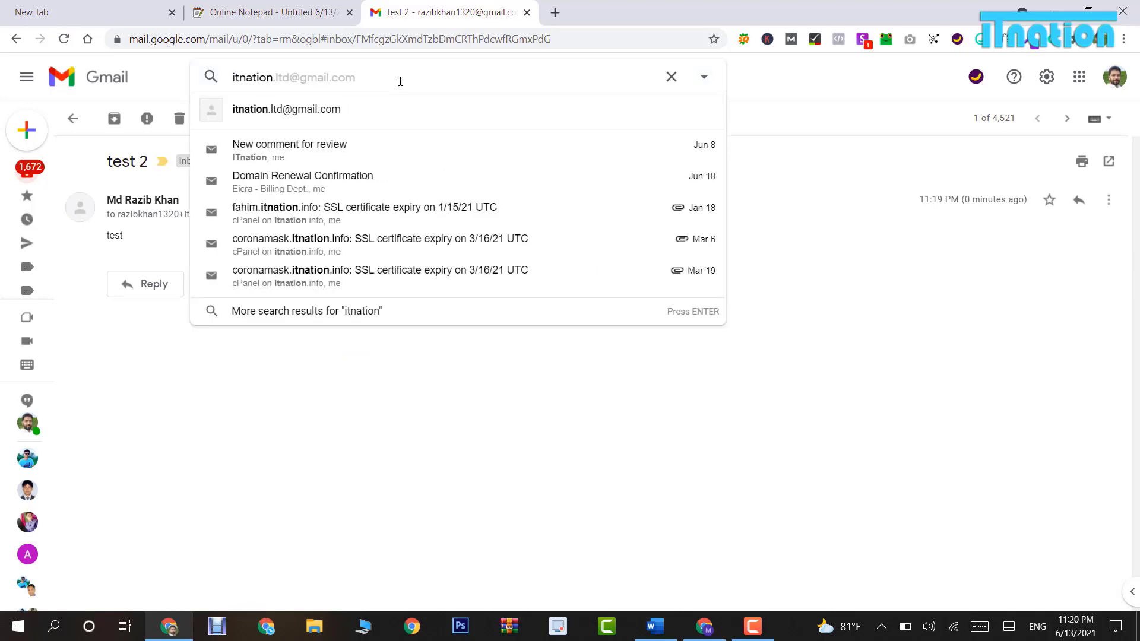
{"action": "key", "text": "Return"}
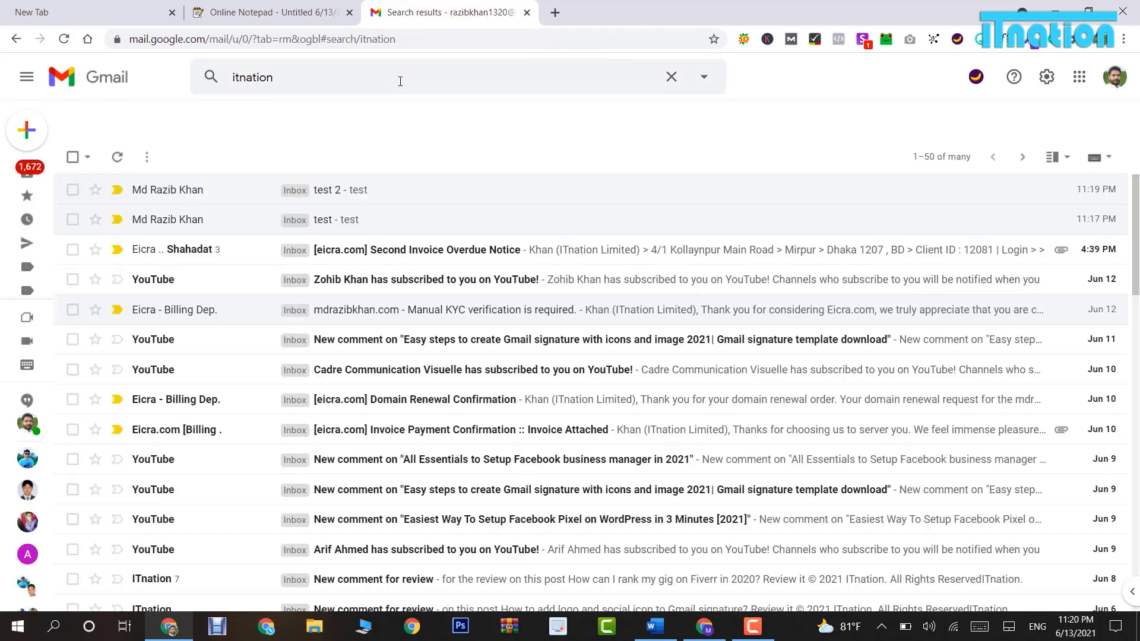